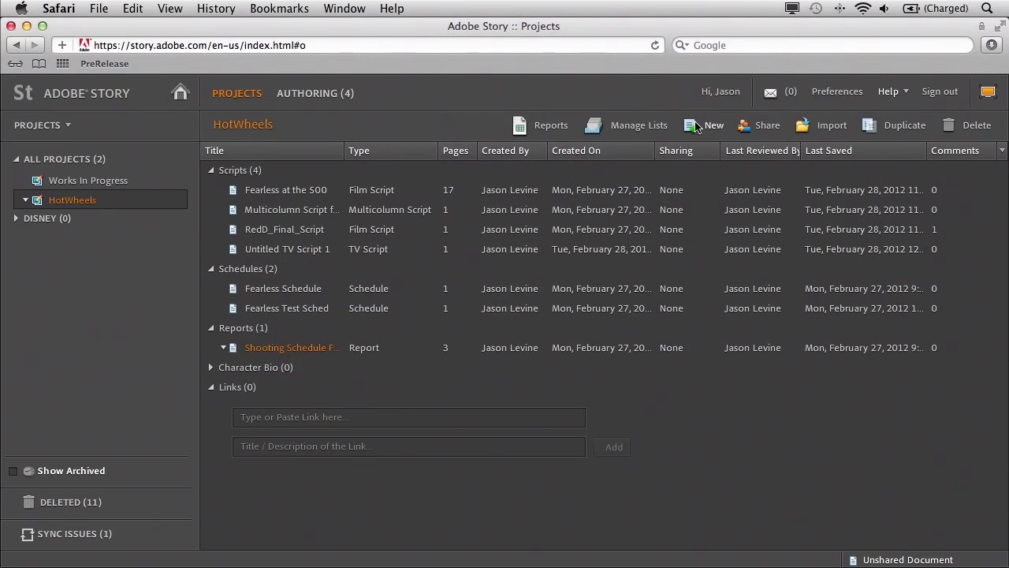
- Open the Create New Document dialog from the HotWheels project toolbar
left_click(697, 127)
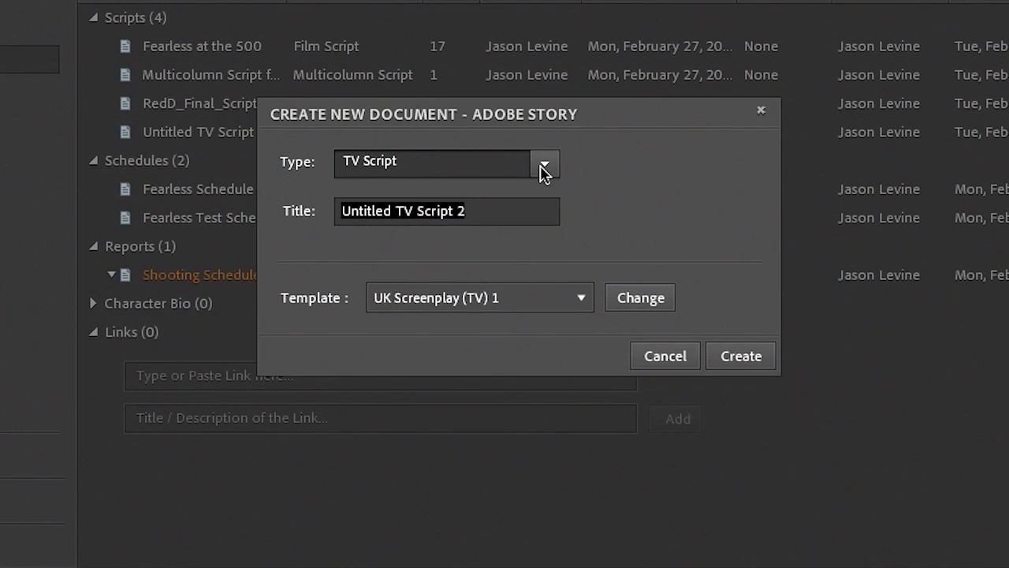
- Create a TV Script titled Untitled TV Script 2 using the UK Screenplay (TV) 1 template
left_click(544, 167)
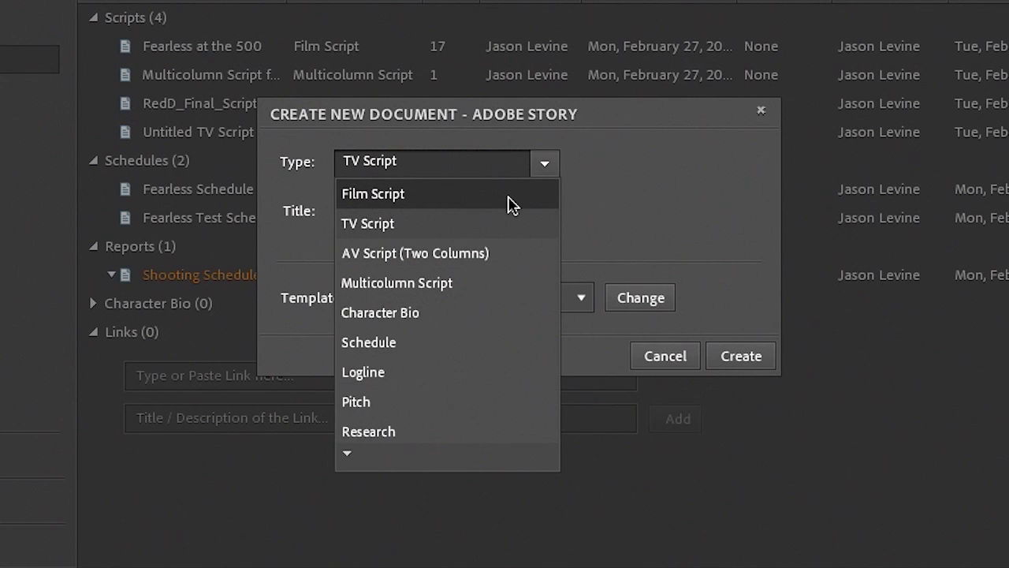
left_click(659, 205)
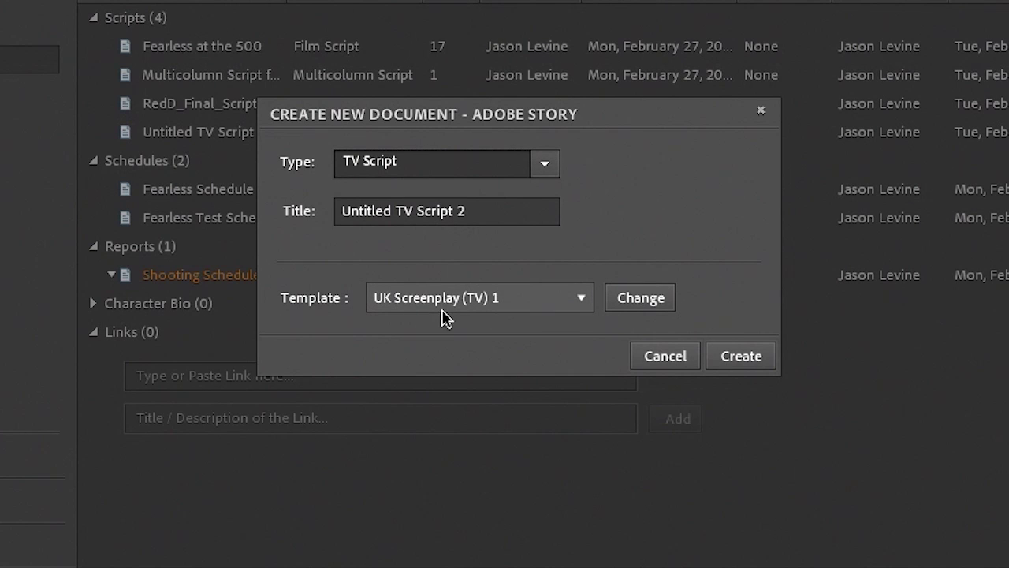
left_click(741, 357)
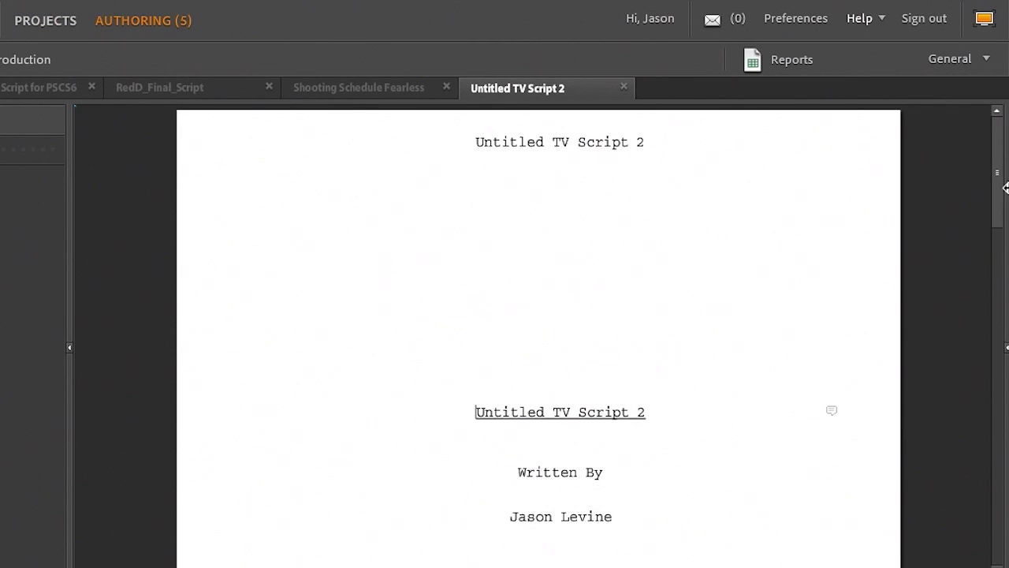
- Scroll through the new script, then view Fearless at the 500 and Multicolumn Script for PSCS6
left_click_drag(997, 172, 1006, 381)
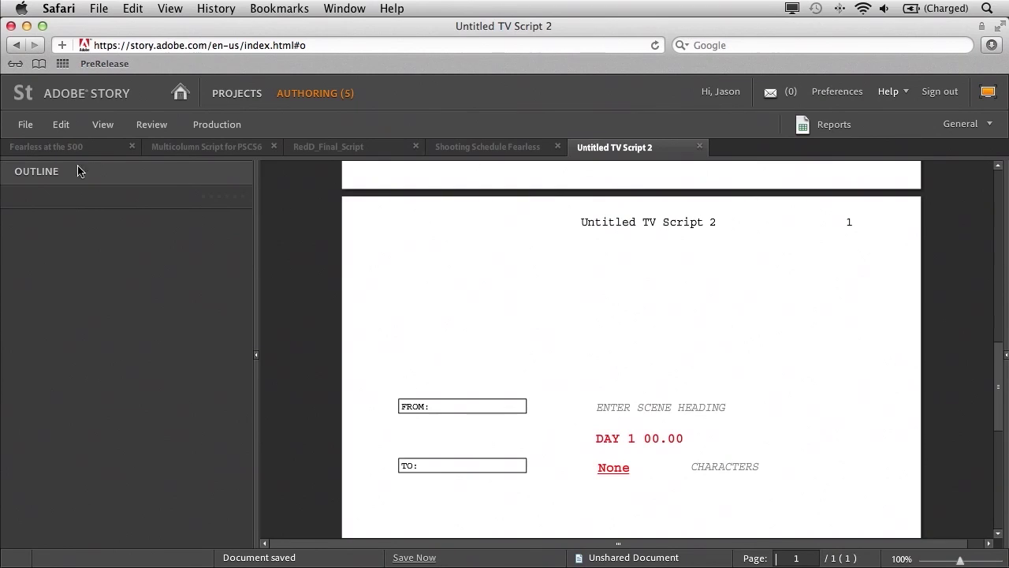
left_click(70, 150)
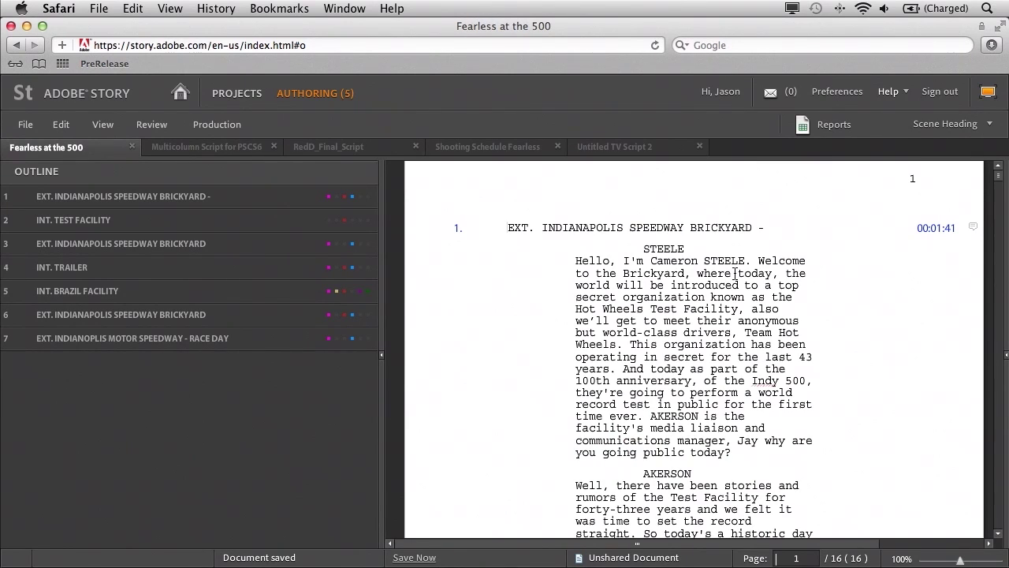
left_click(207, 147)
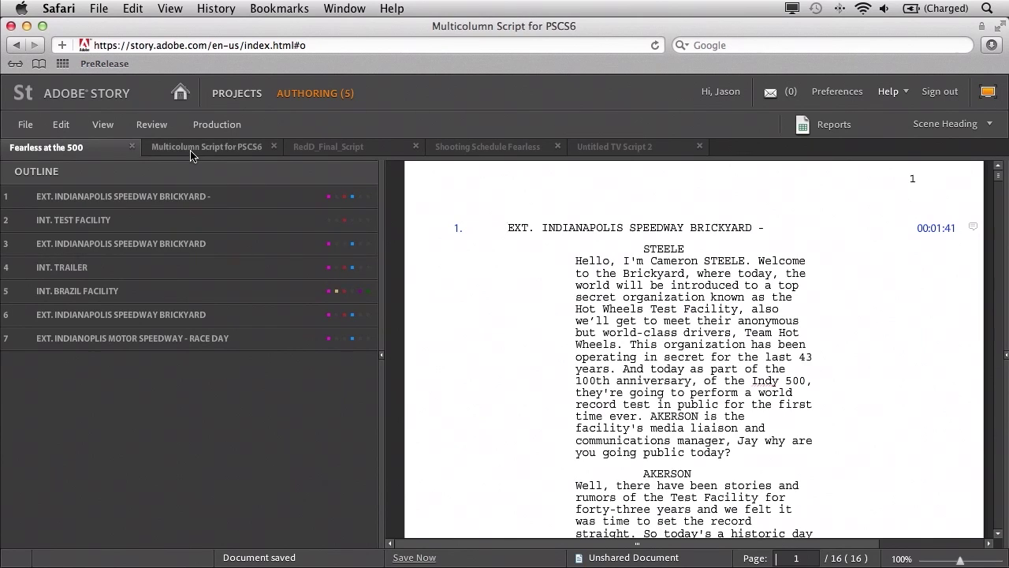
left_click_drag(996, 211, 997, 411)
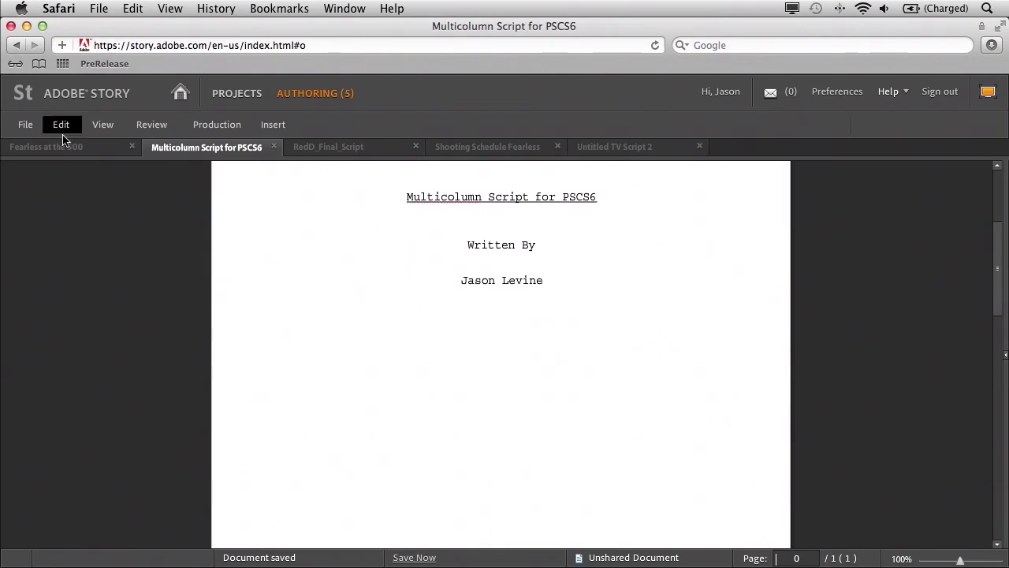
- Switch back to the Fearless at the 500 script
left_click(59, 149)
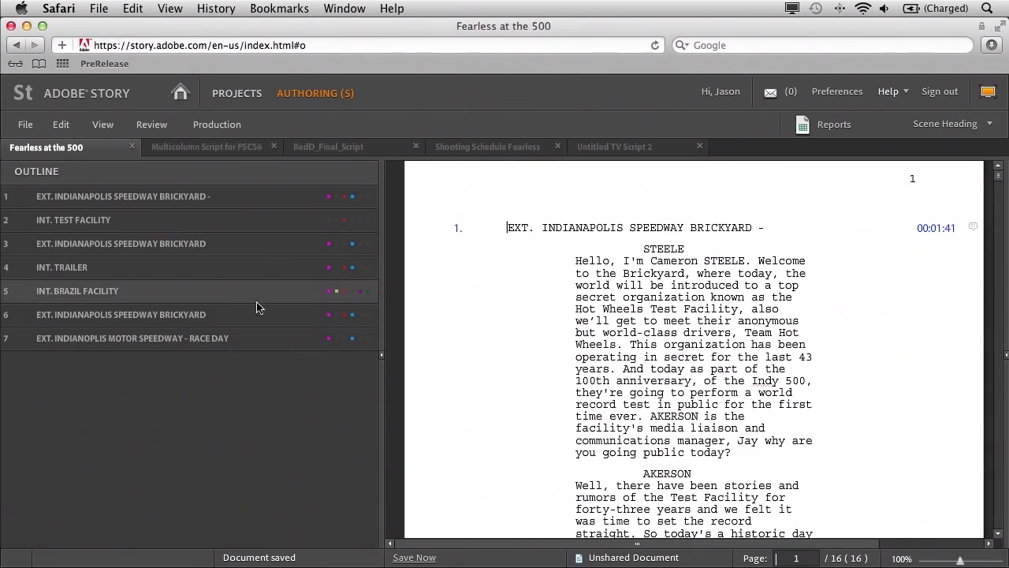
- Start a new Schedule document in HotWheels and title it Fearless SChedule
left_click(226, 99)
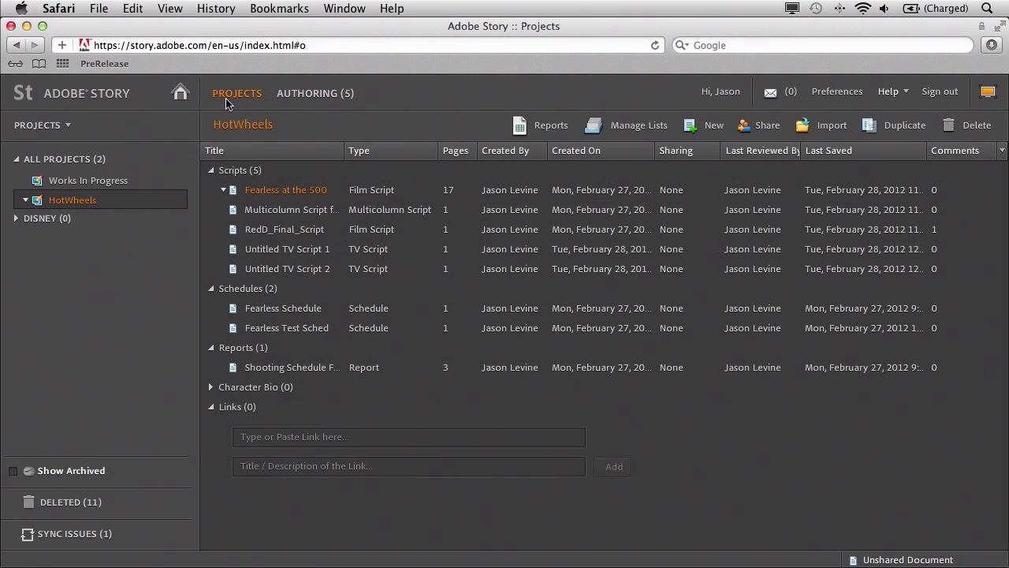
left_click(713, 128)
left_click(514, 276)
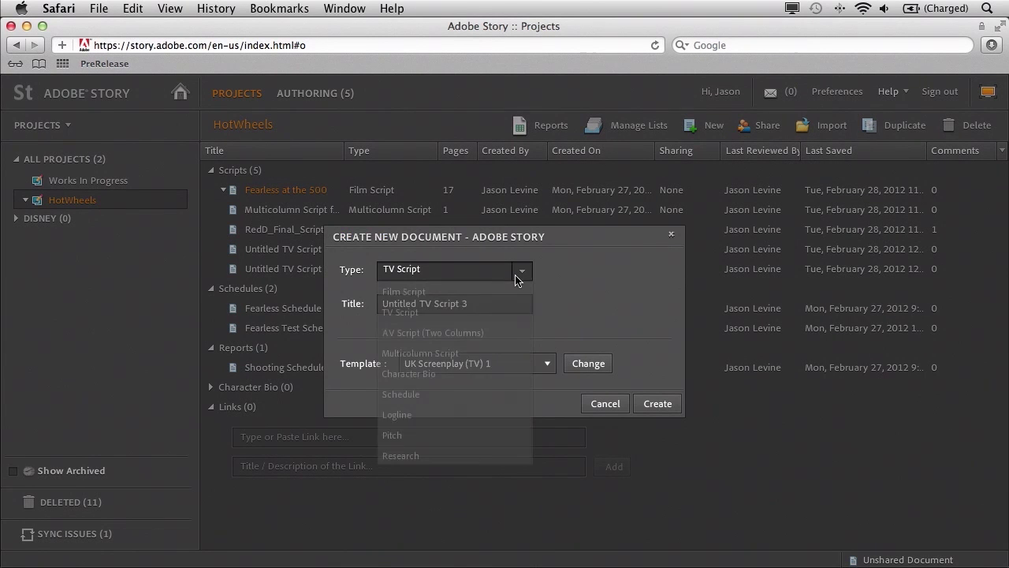
left_click(421, 396)
double_click(479, 312)
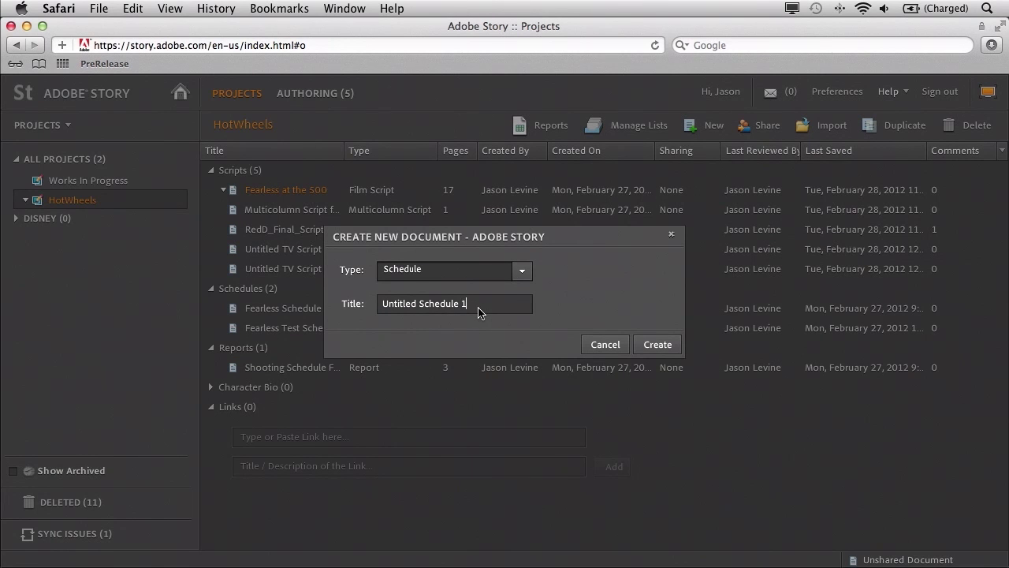
triple_click(479, 312)
type("Fe")
- Build Fearless SChedule 02 from all seven scenes of HotWheels' Fearless at the 500 script
left_click(658, 344)
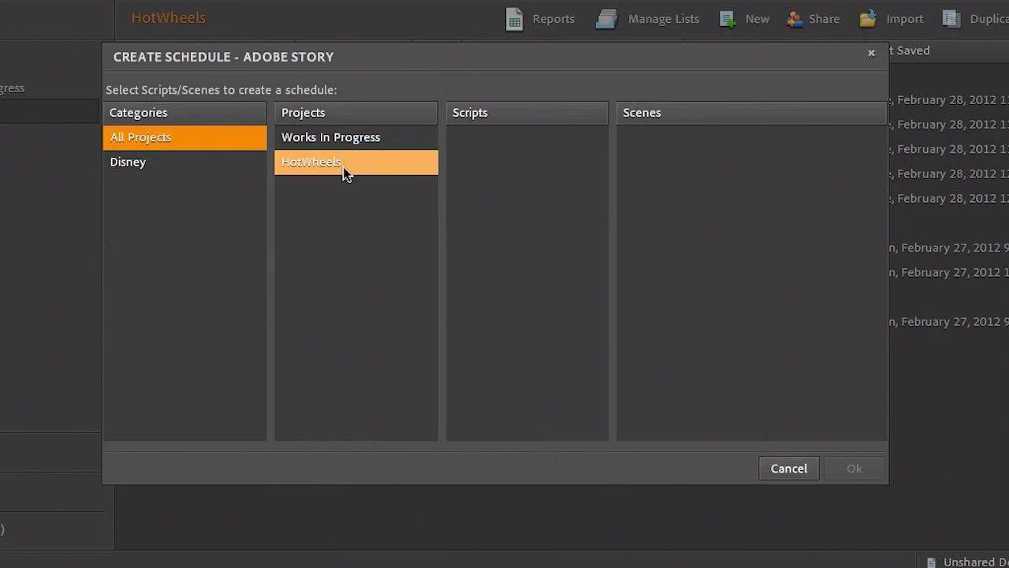
left_click(343, 167)
left_click(503, 138)
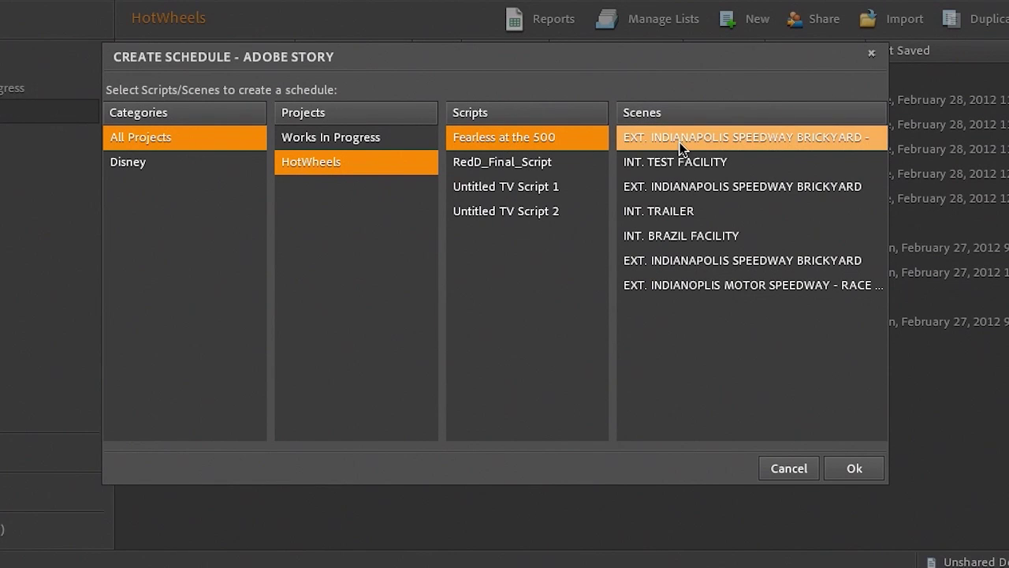
left_click(679, 144)
left_click(687, 285, "shift")
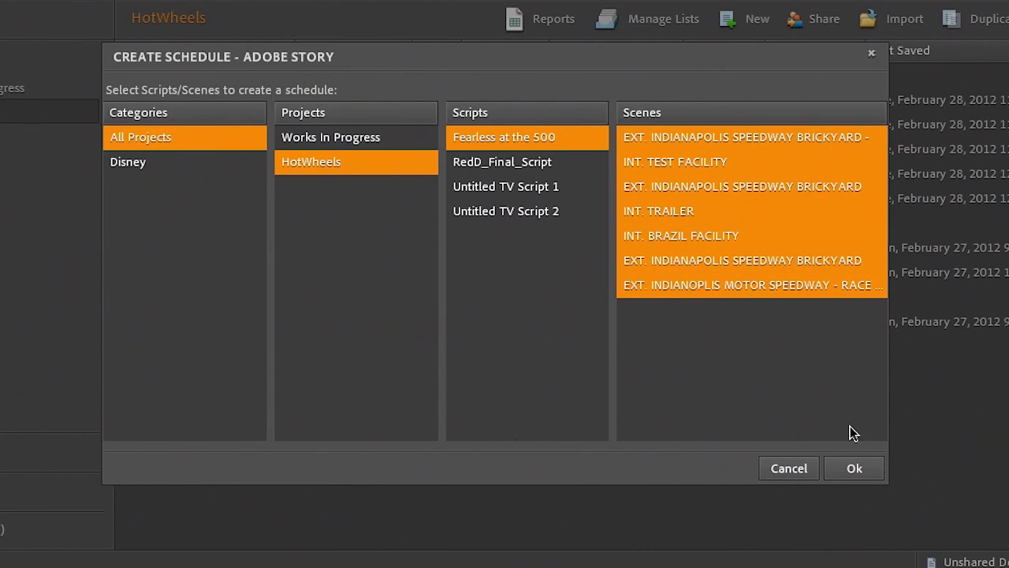
left_click(854, 468)
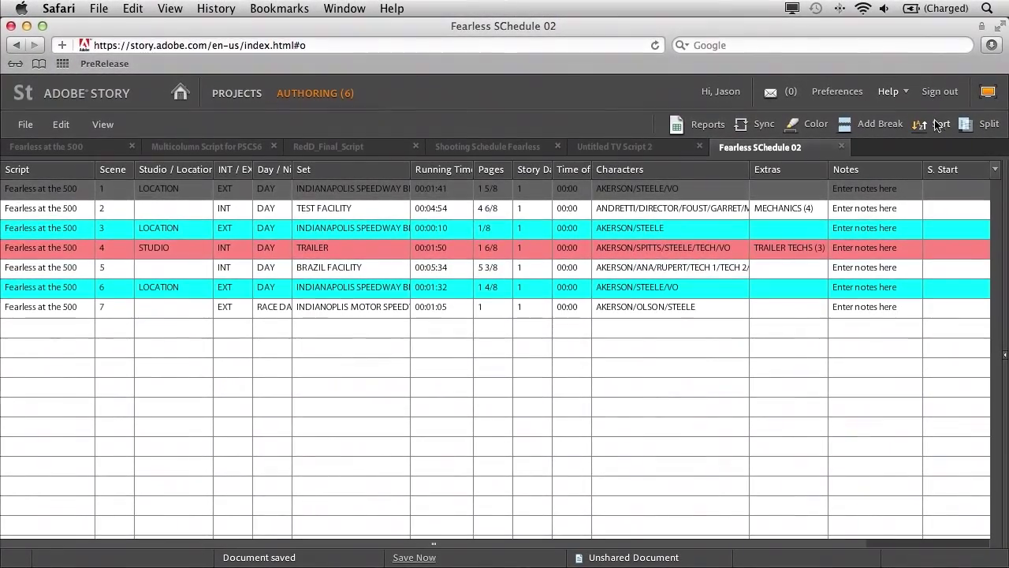
- Sort the schedule rows by Set in A–Z order
left_click(938, 126)
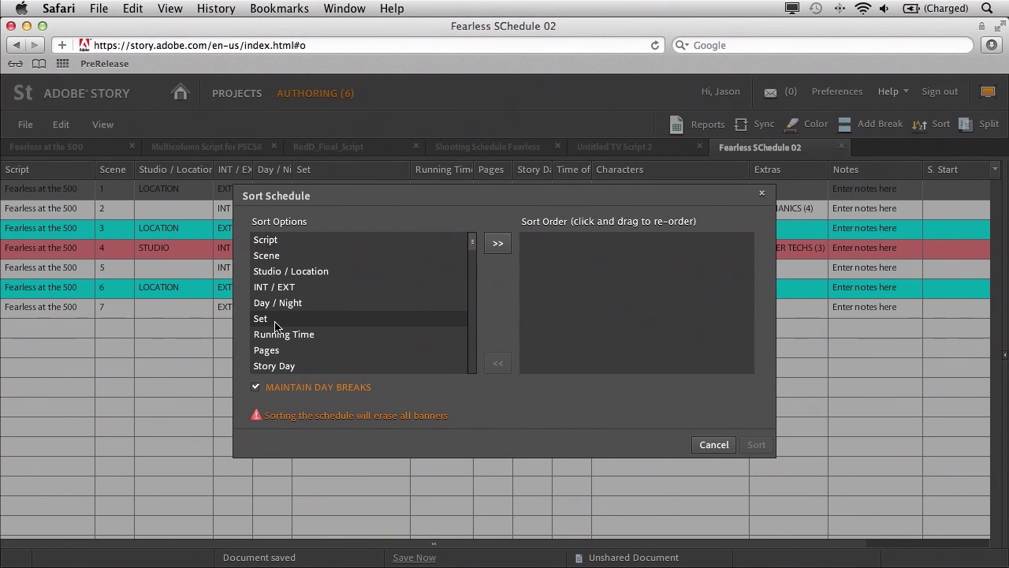
left_click(496, 245)
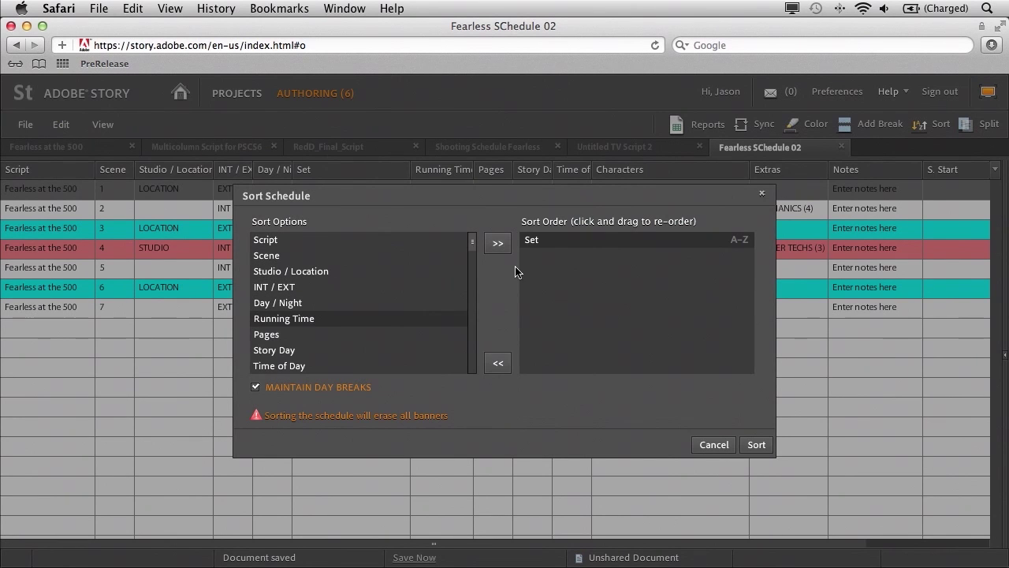
left_click(756, 444)
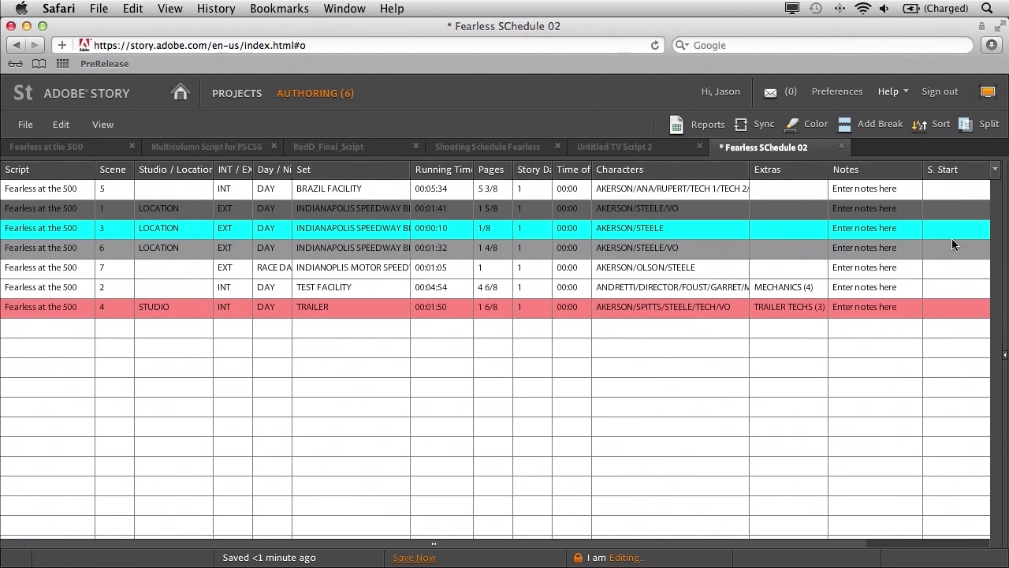
- Insert an END OF DAY 1 day break after scene 6 of the schedule
left_click(948, 251)
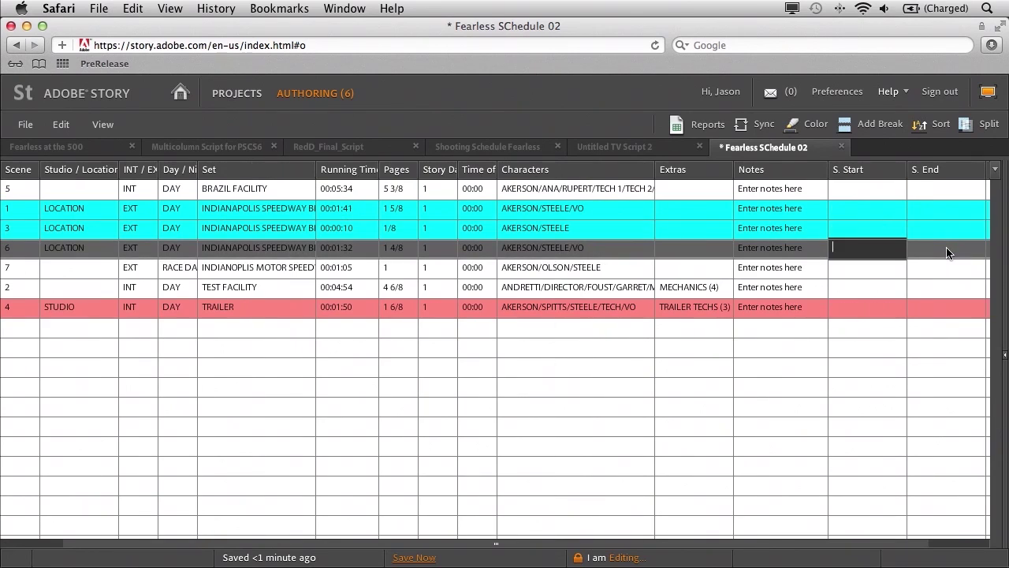
left_click(872, 127)
left_click(877, 136)
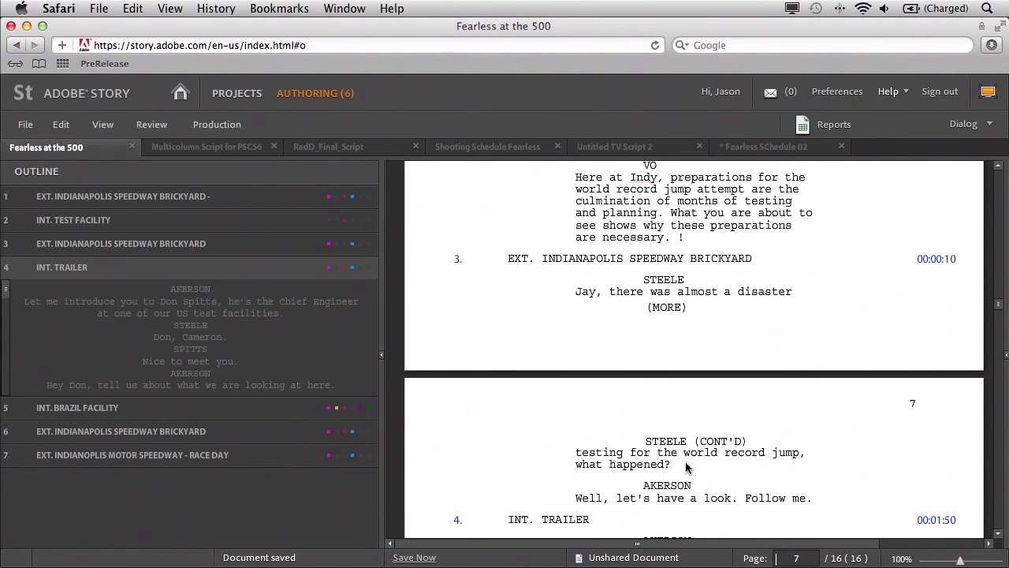
- Add STEPHANIE's line "Well, let's hear about it." after STEELE's "what happened?" and save the script
left_click(686, 468)
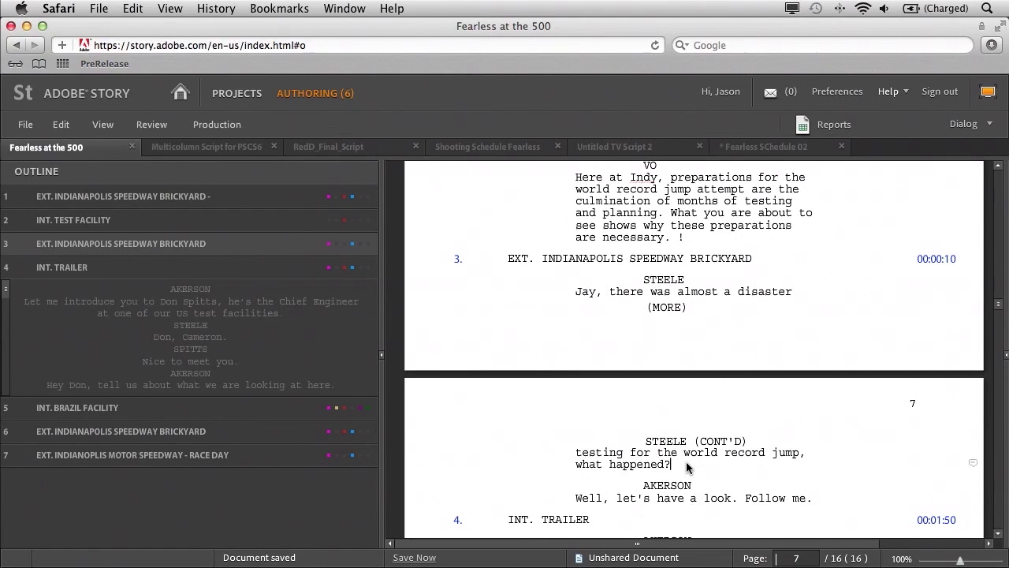
key("Return")
key("Return")
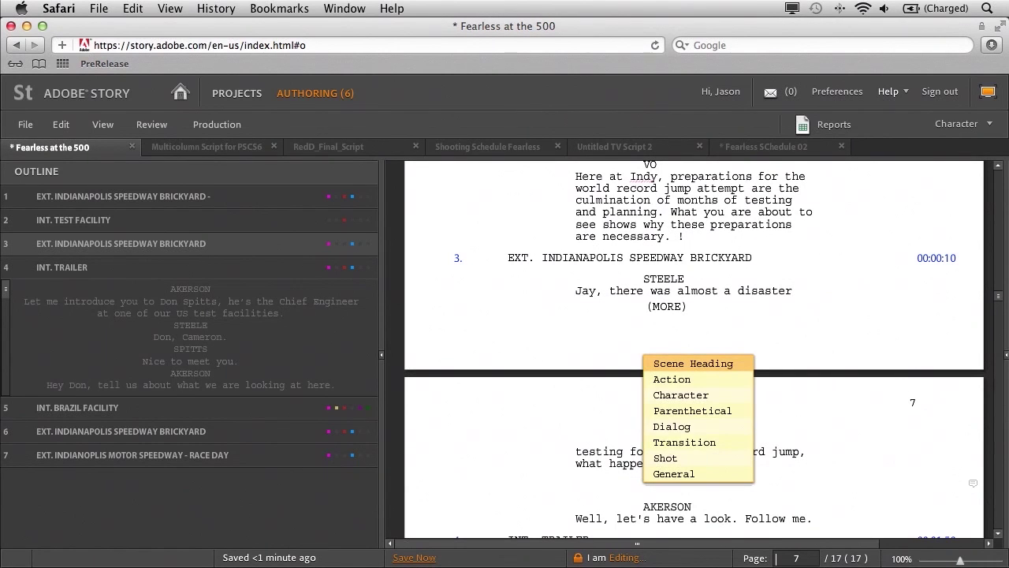
left_click(691, 396)
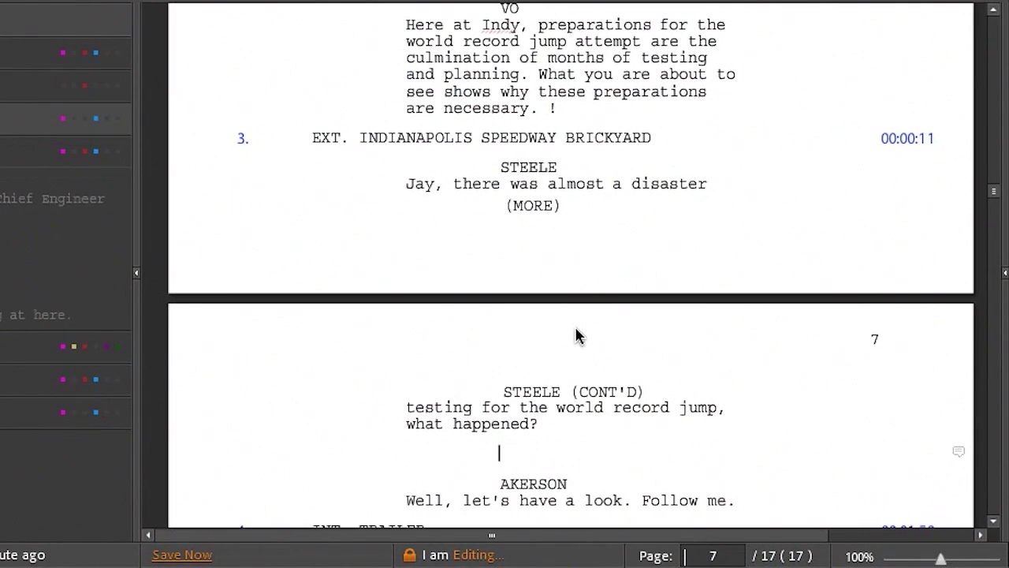
type("S")
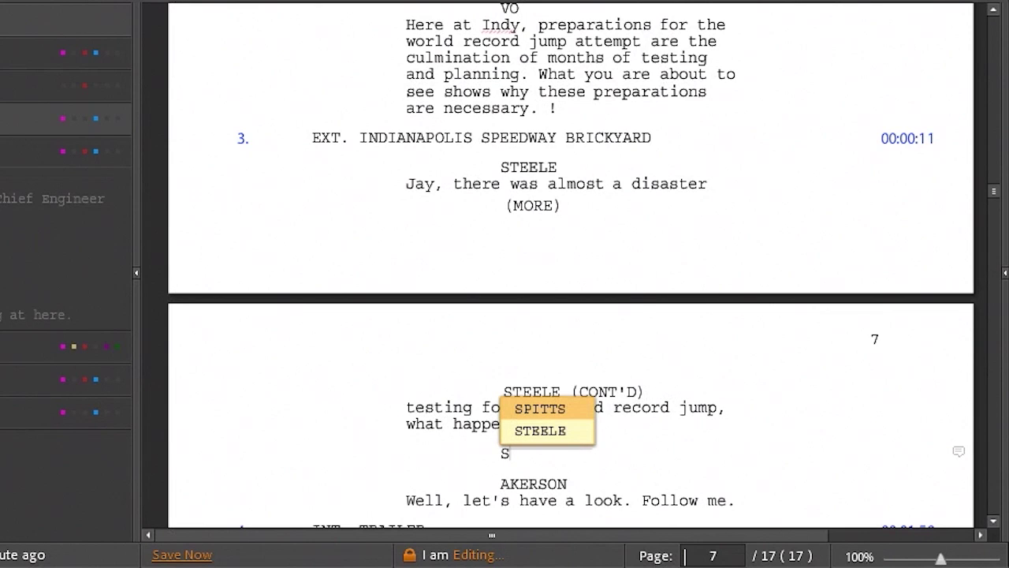
key("BackSpace")
type("STEPHANIE")
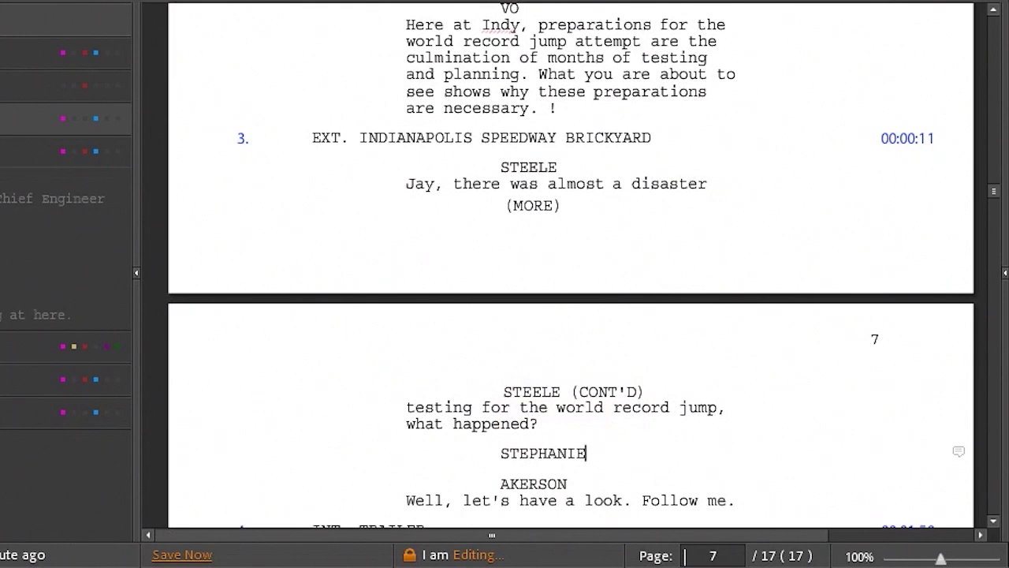
key("Return")
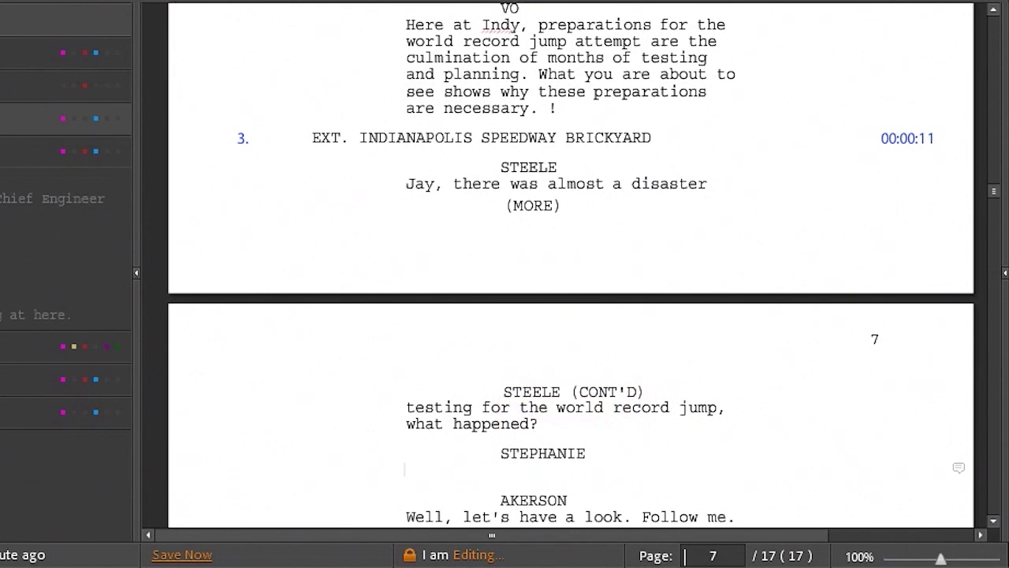
type("Well, let's hear about it.")
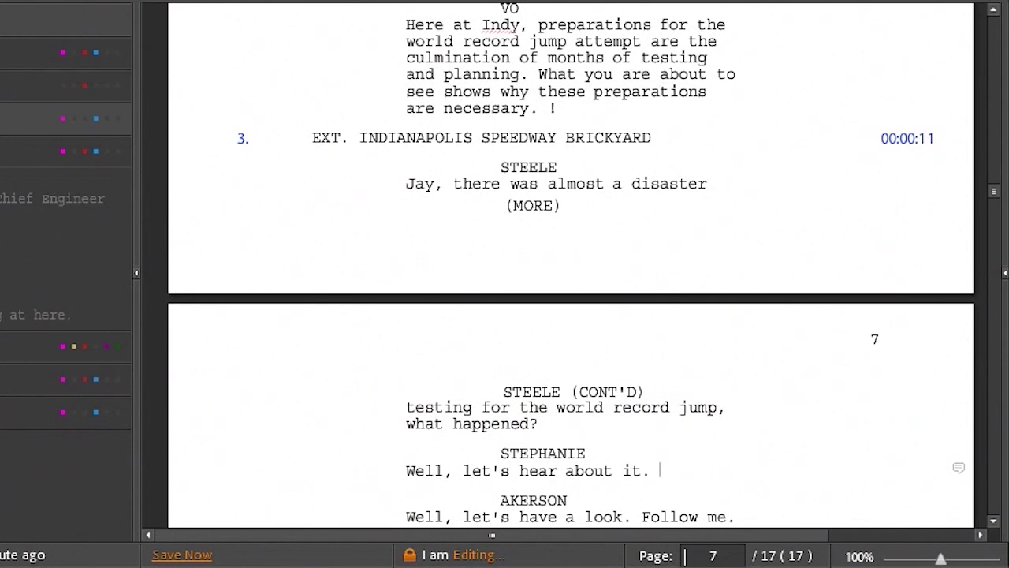
left_click(182, 556)
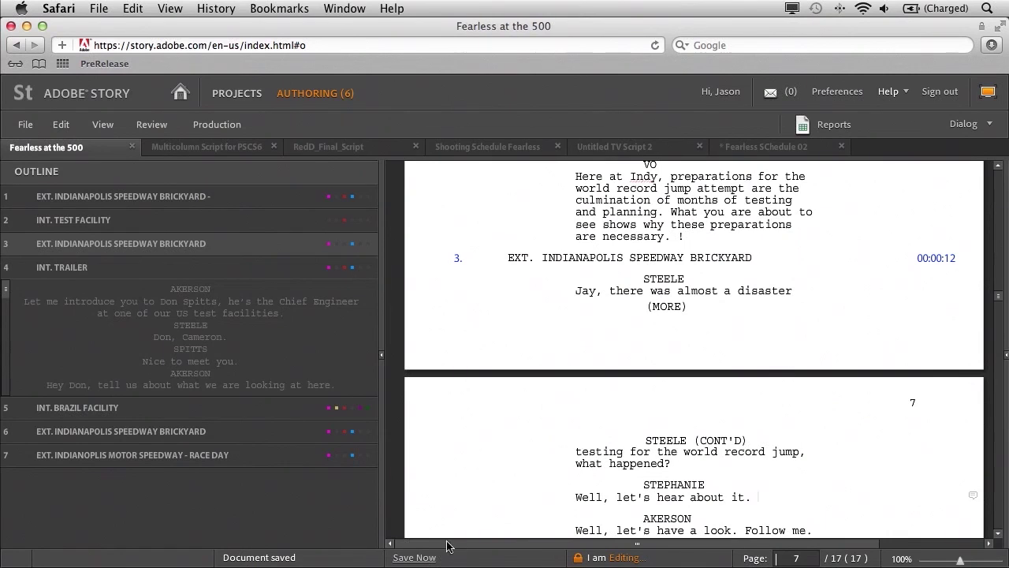
left_click(750, 152)
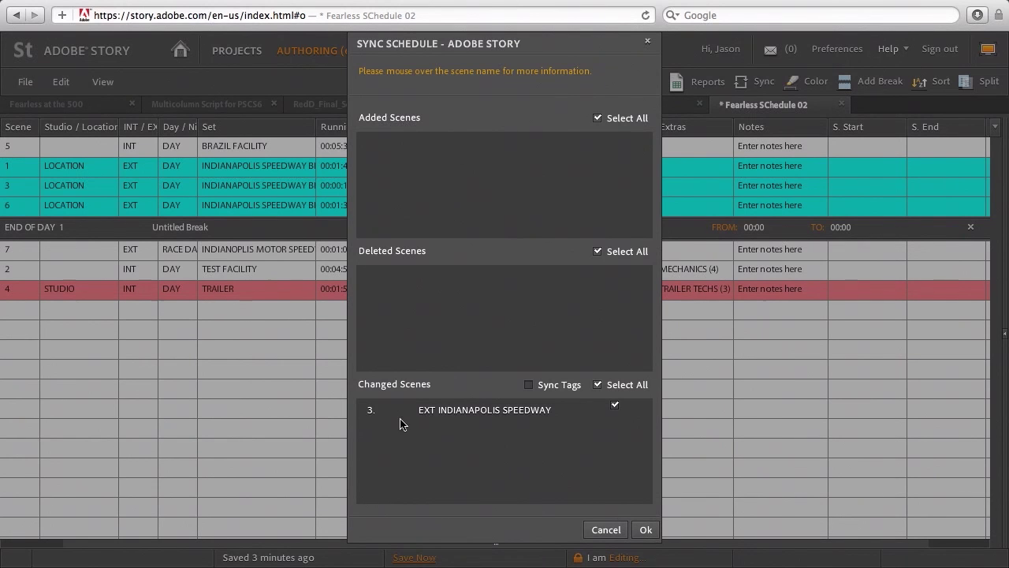
- Apply the sync so schedule scene 3 lists AKERSON/STEELE/STEPHANIE
mouse_move(485, 417)
left_click(646, 531)
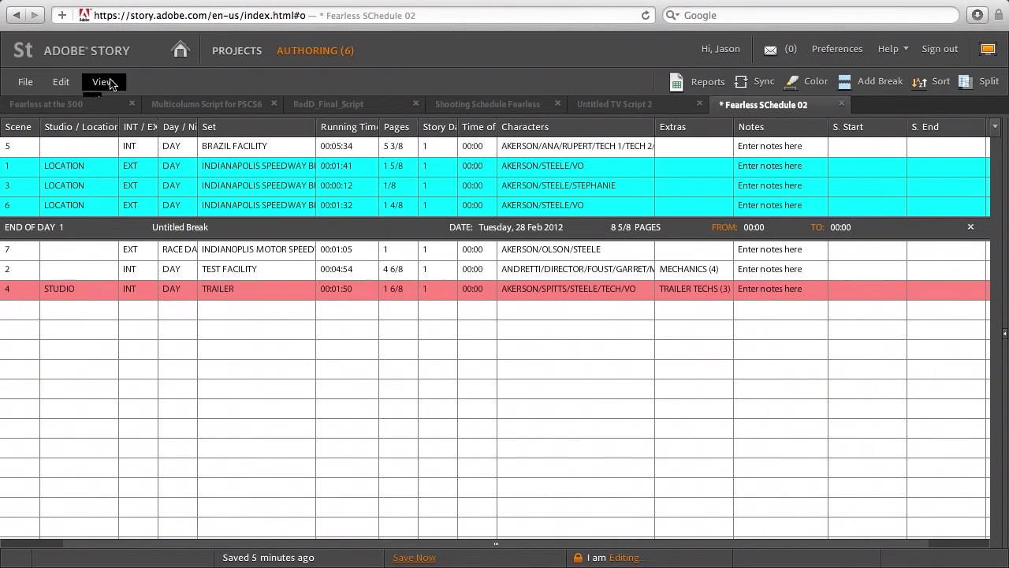
- Show the Strip Properties panel and view the properties of scenes 6, 3 and 1
left_click(102, 81)
left_click(150, 117)
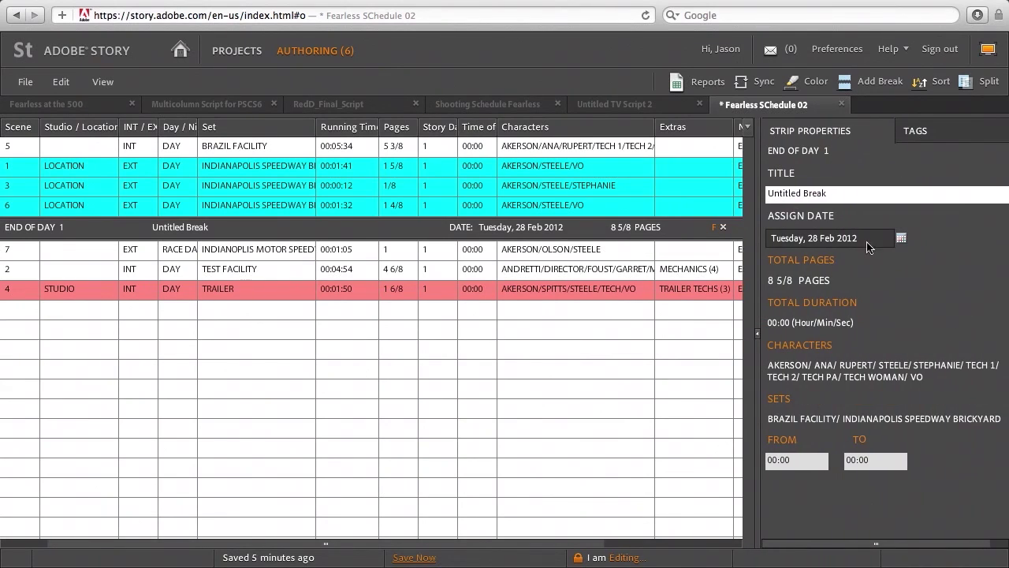
left_click(71, 204)
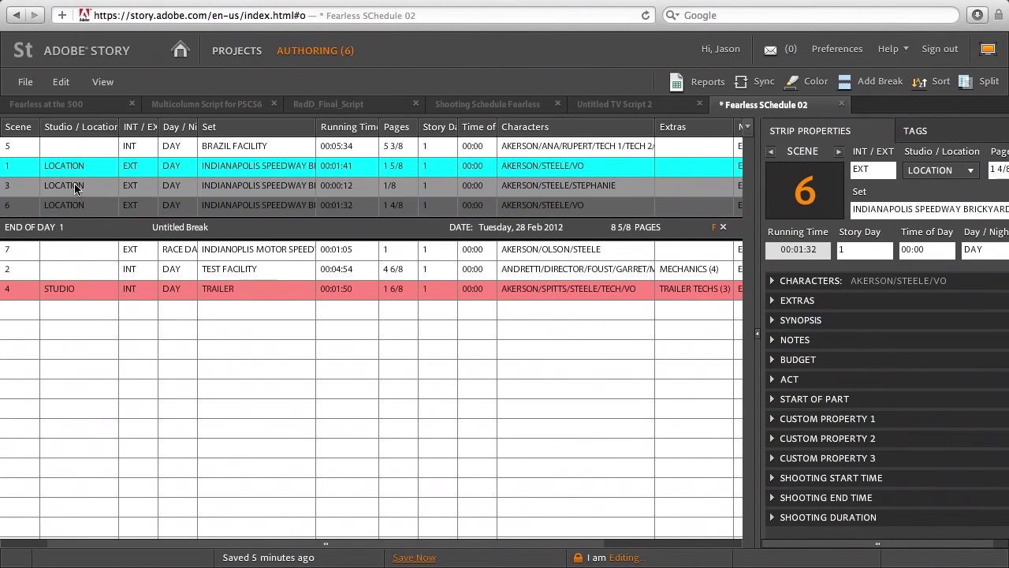
left_click(75, 187)
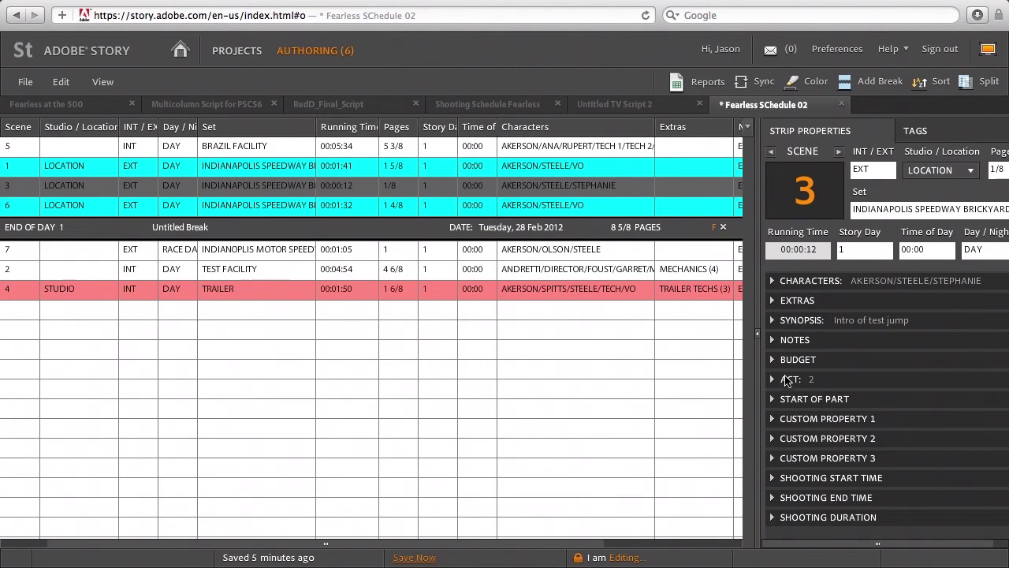
left_click(79, 169)
left_click(80, 202)
- Select scene 7, check the END OF DAY 1 break's properties, then return to scene 6
left_click_drag(75, 249, 73, 270)
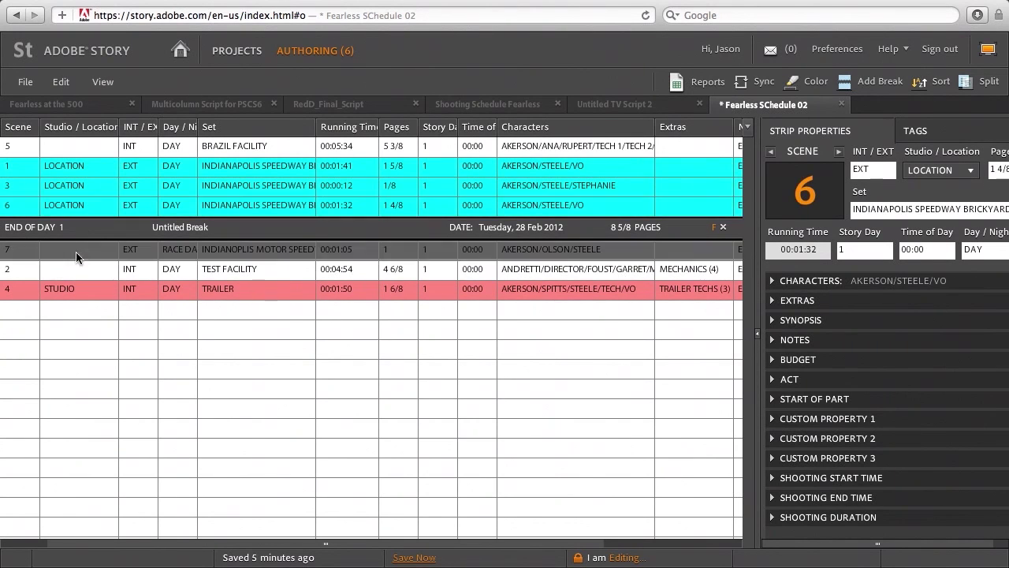
left_click(663, 268, "super")
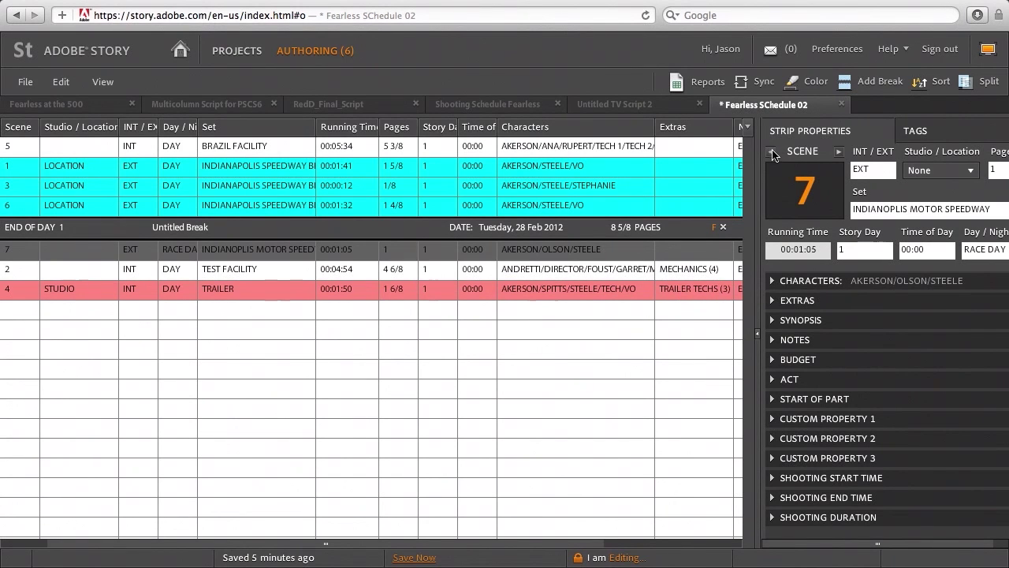
left_click(773, 153)
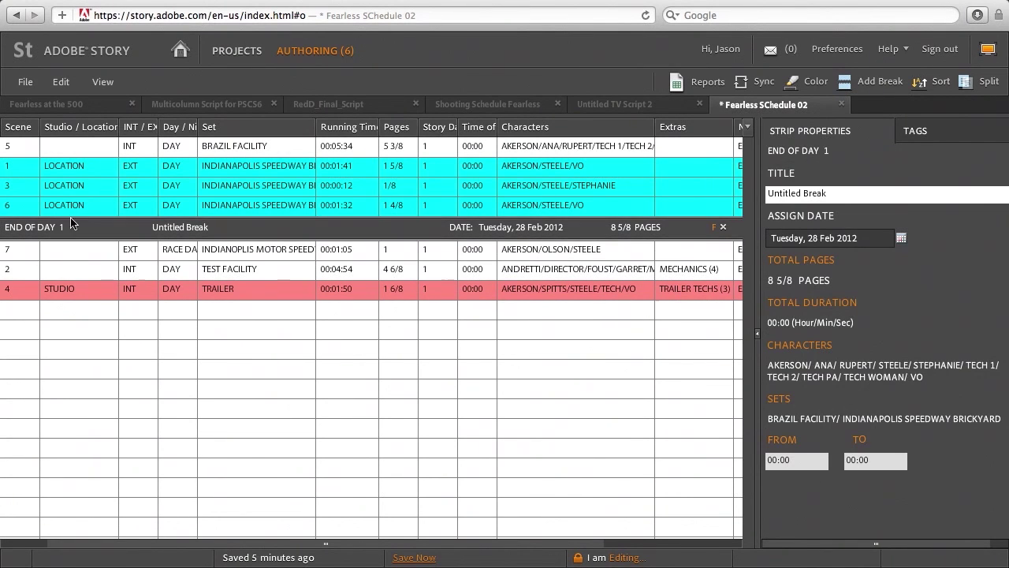
left_click(79, 205)
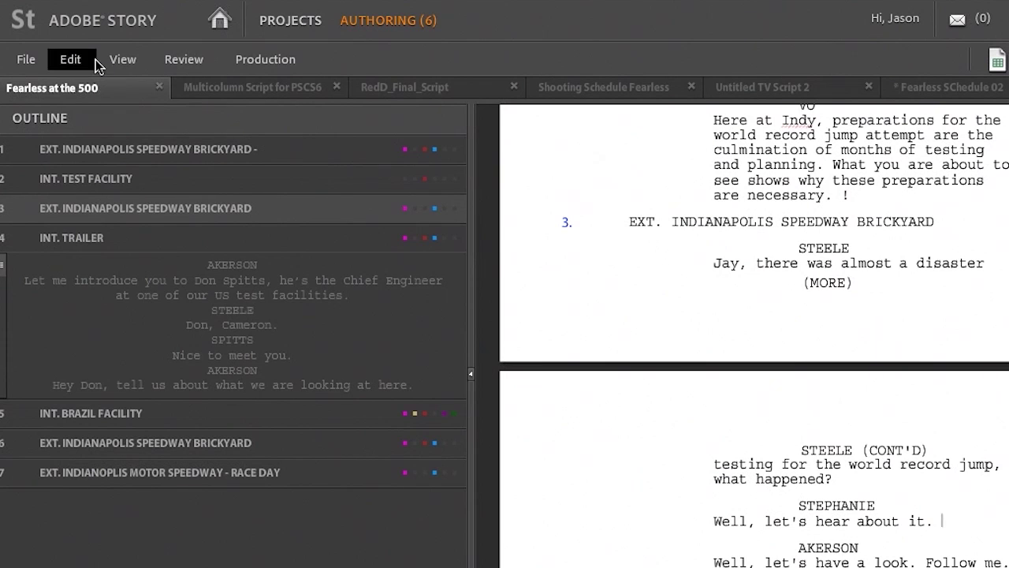
- Show the Scene Properties panel and expand scene 3's Characters section
left_click(117, 59)
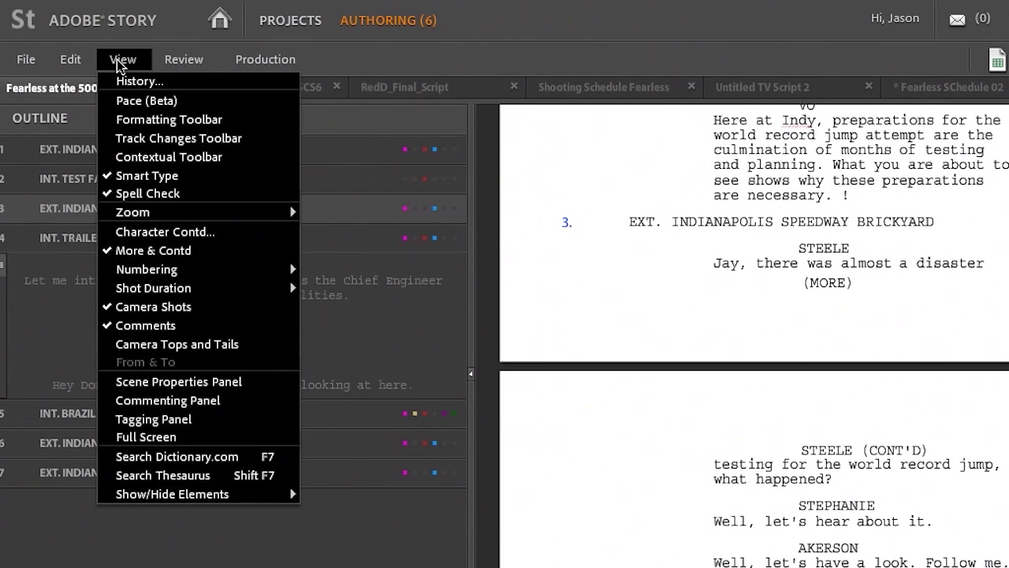
left_click(261, 383)
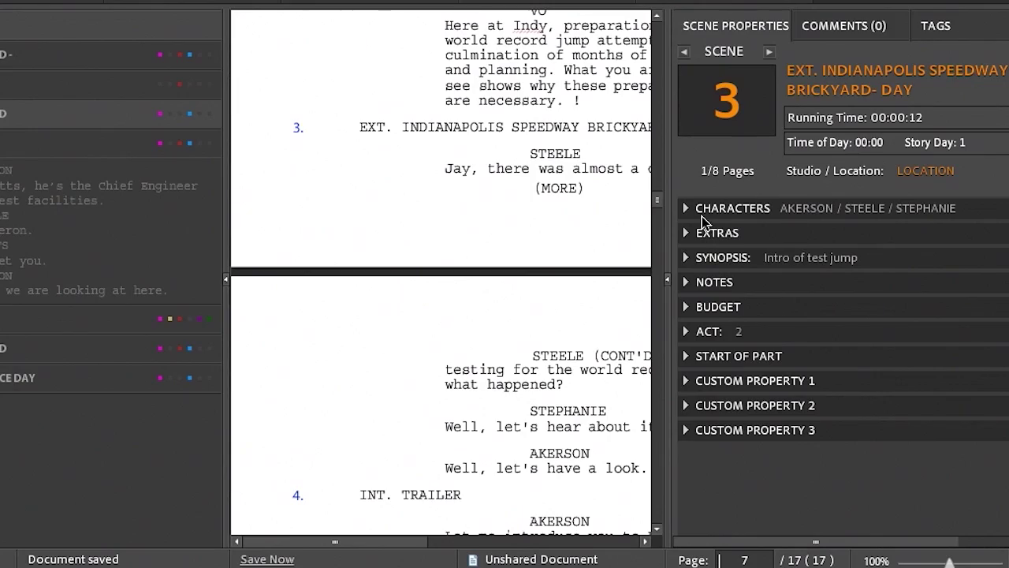
left_click(686, 213)
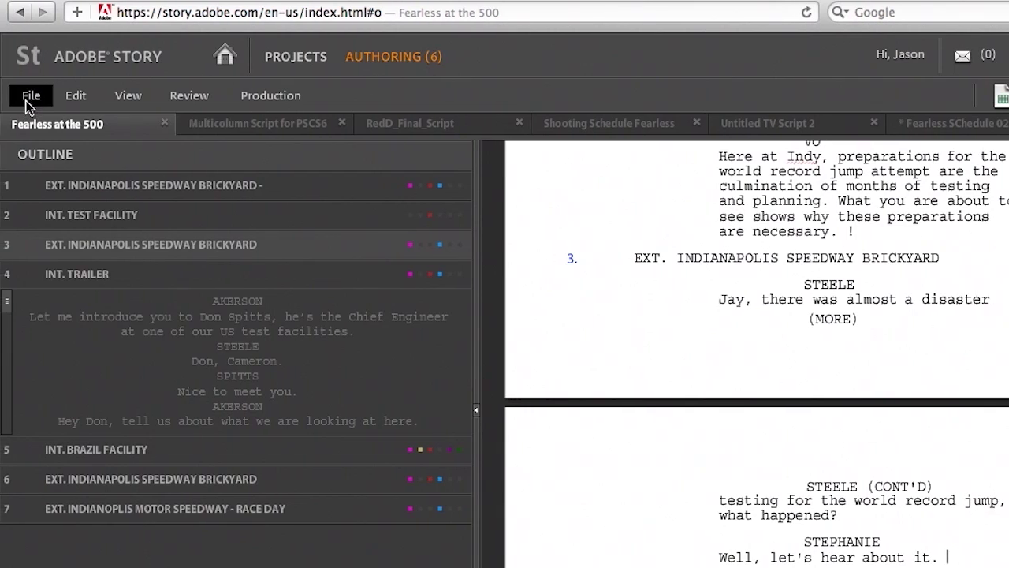
- Share Fearless at the 500 with a collaborator's e-mail as Co-Author, with e-mail notification on
left_click(32, 96)
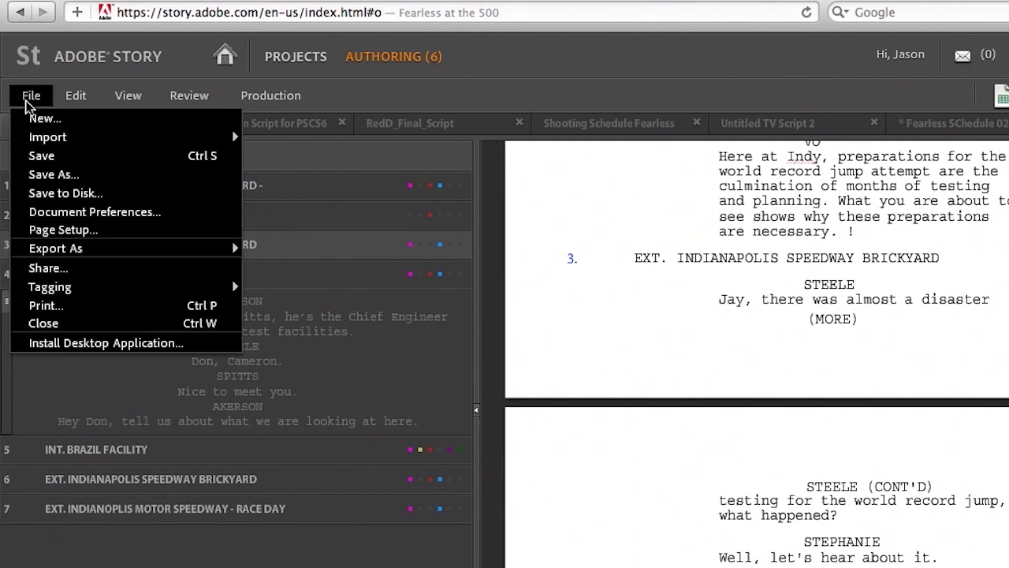
left_click(116, 275)
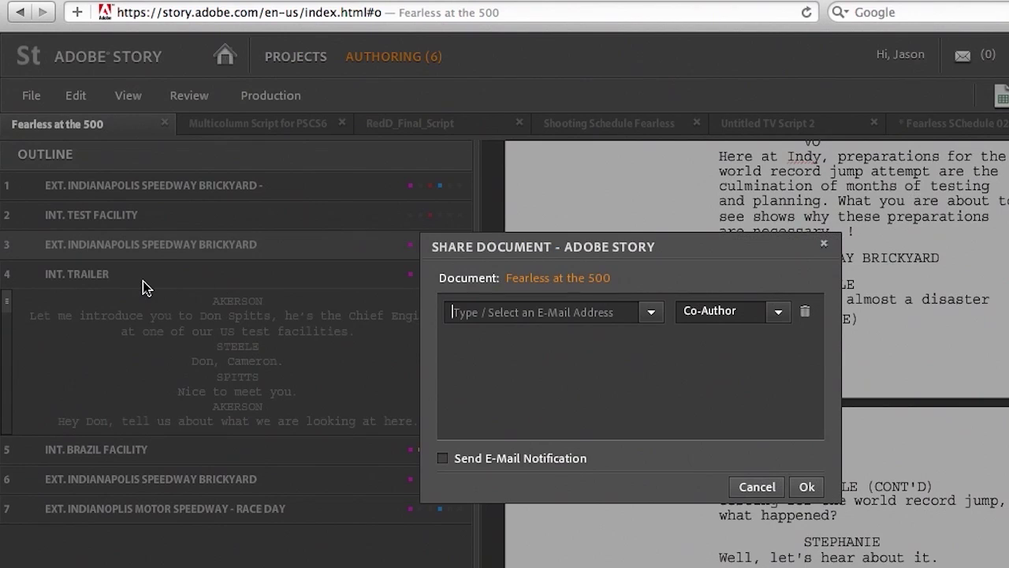
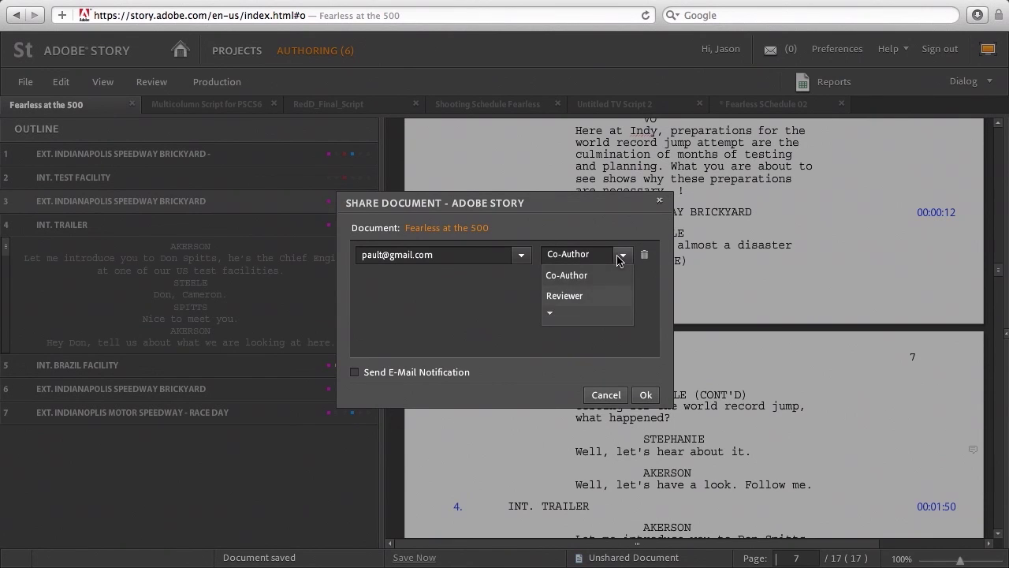
left_click(574, 315)
left_click(592, 277)
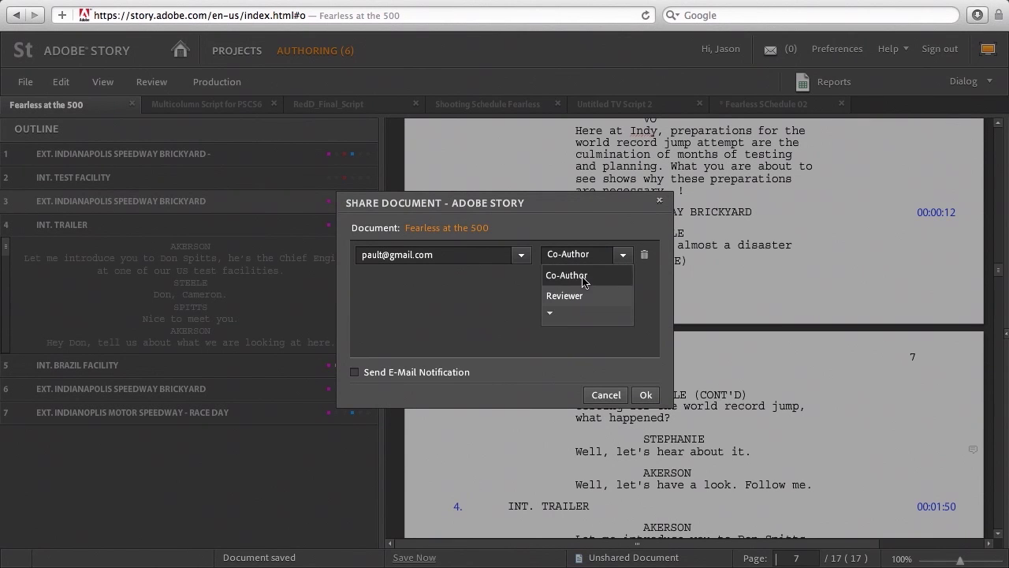
left_click(578, 278)
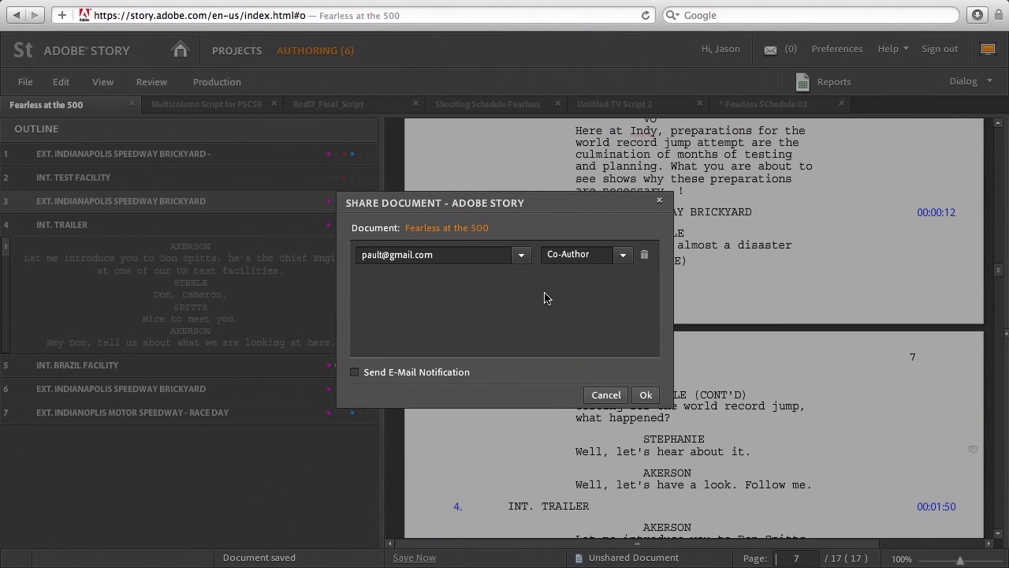
left_click(355, 373)
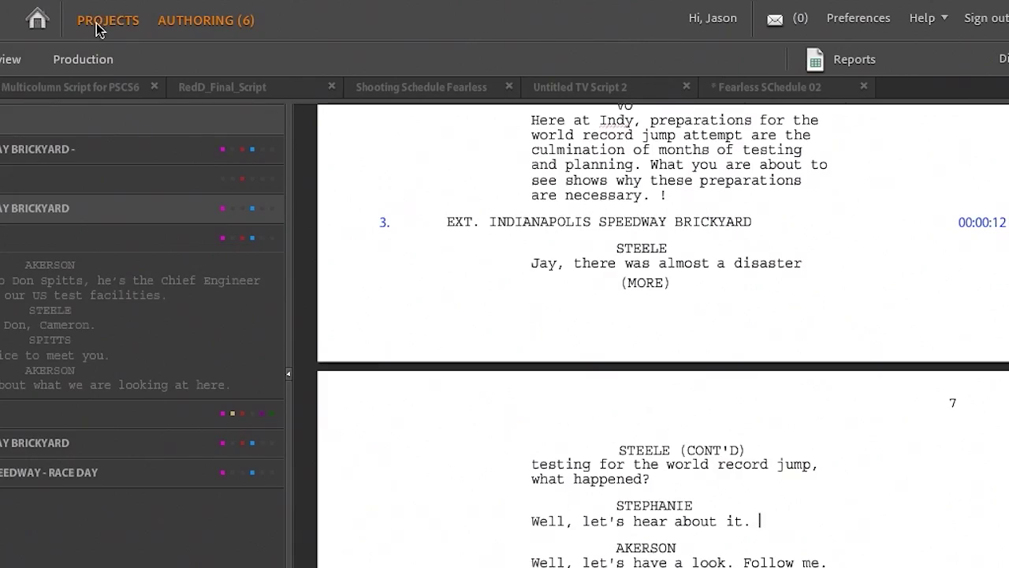
- In HotWheels project sharing, add a collaborator as Reader with e-mail notification, then cancel
left_click(97, 24)
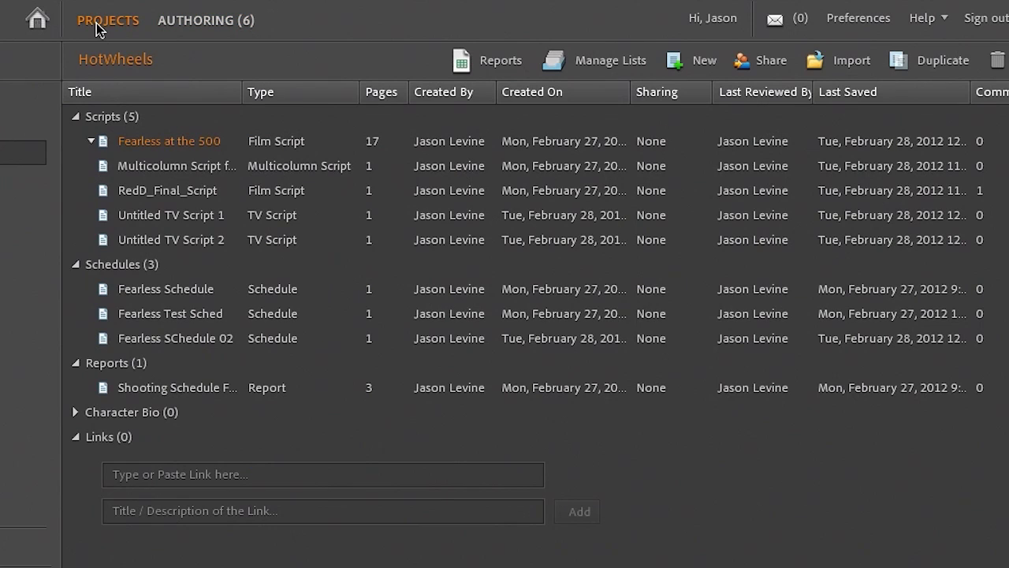
left_click(771, 62)
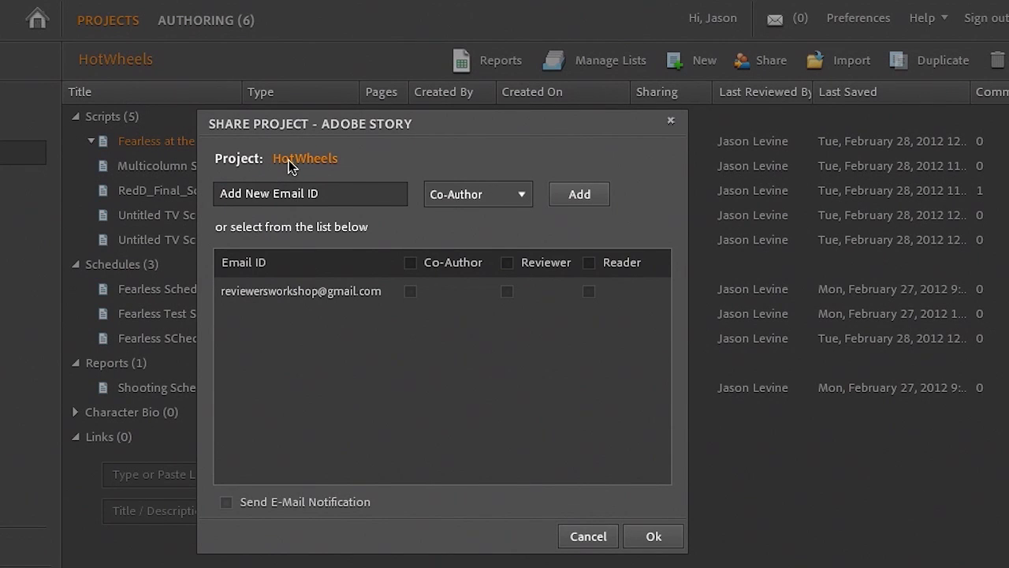
left_click(324, 194)
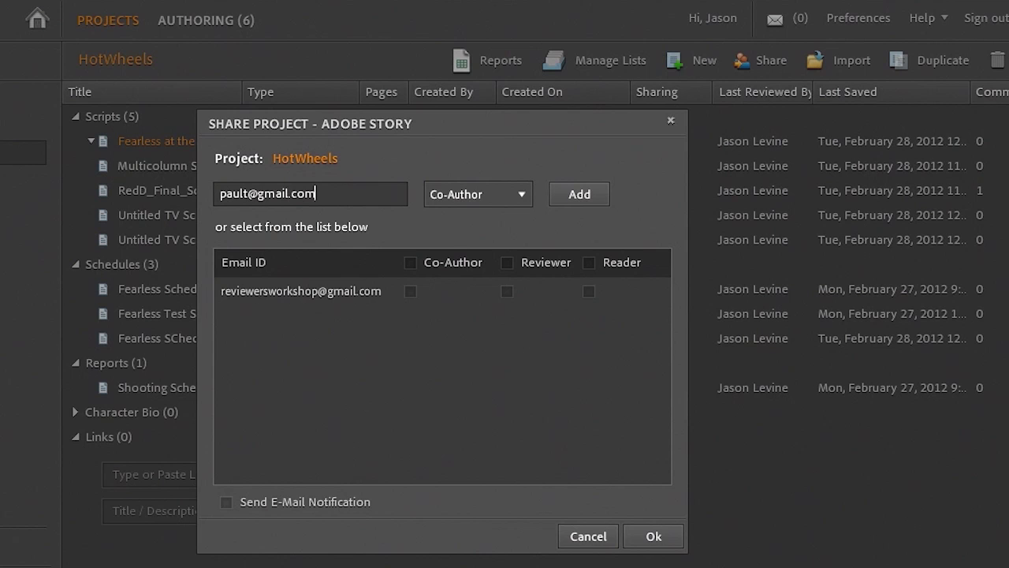
left_click(530, 195)
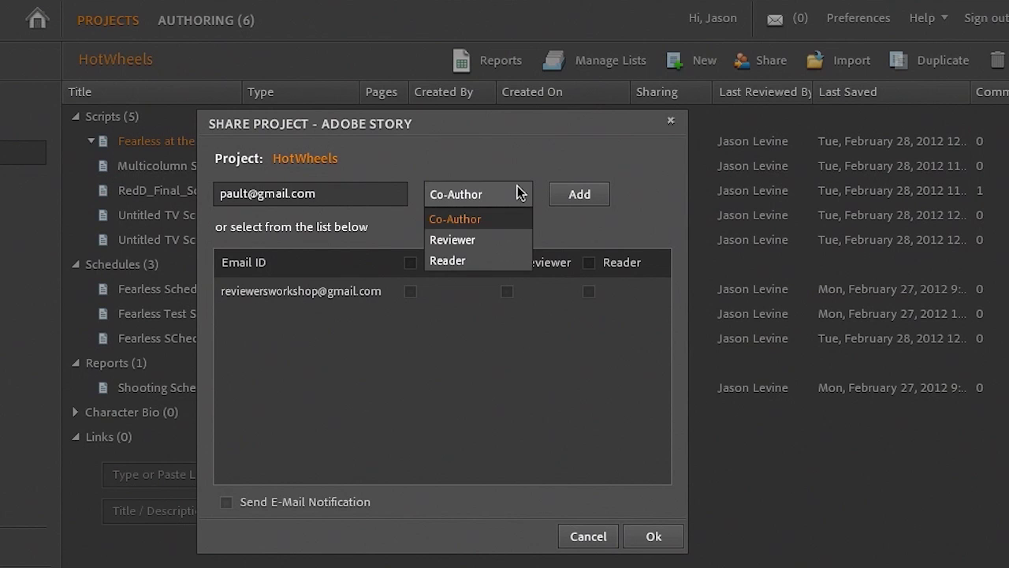
left_click(501, 262)
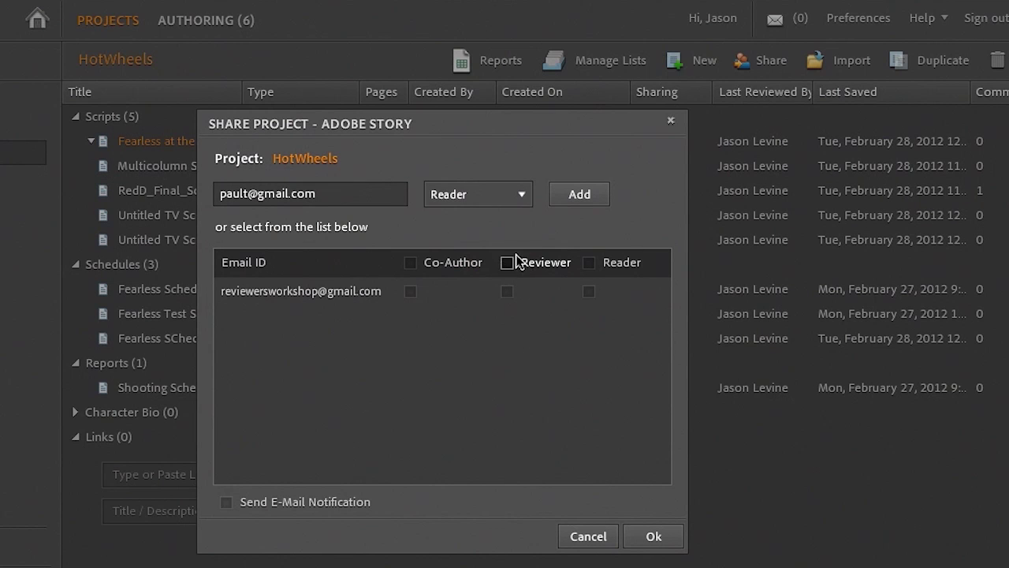
left_click(576, 194)
left_click(228, 502)
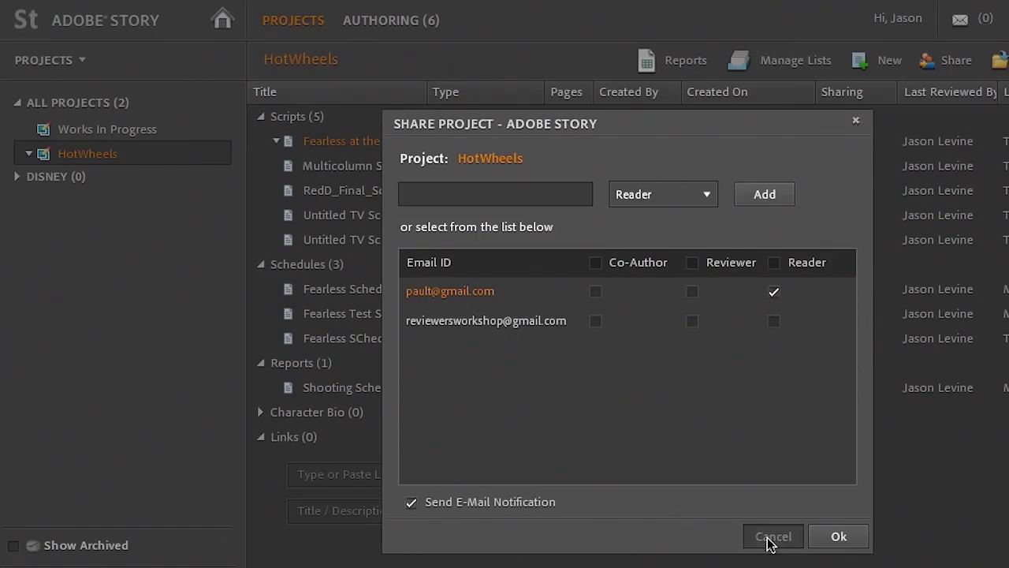
left_click(772, 538)
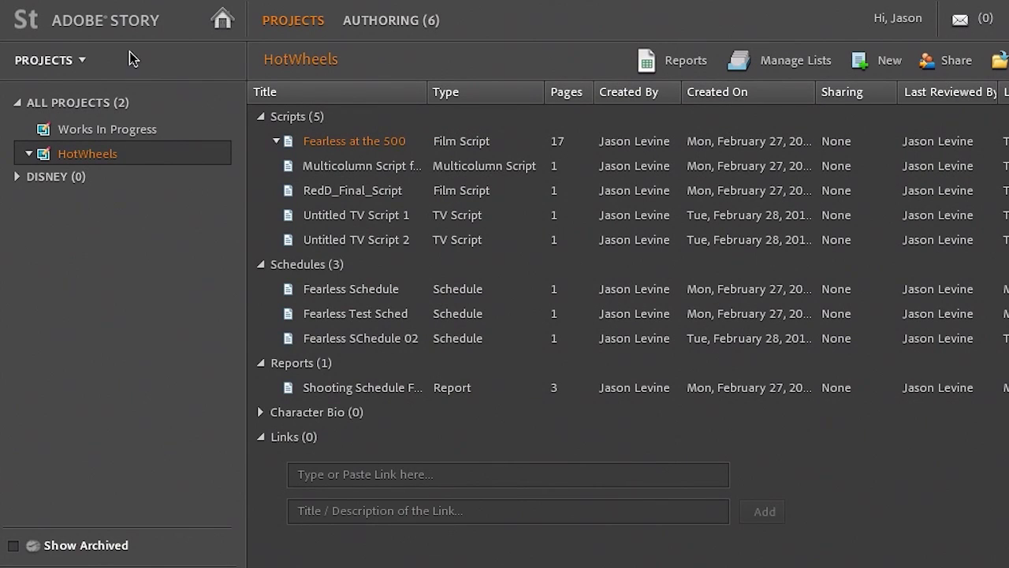
- Return to the Fearless at the 500 script and bring up the File > Export As formats
left_click(365, 23)
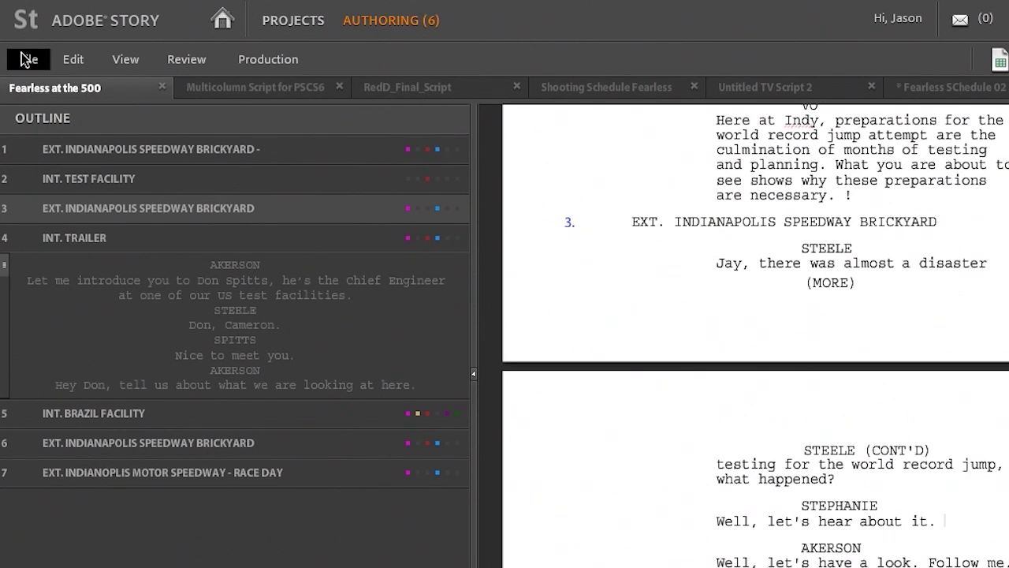
left_click(24, 59)
mouse_move(84, 219)
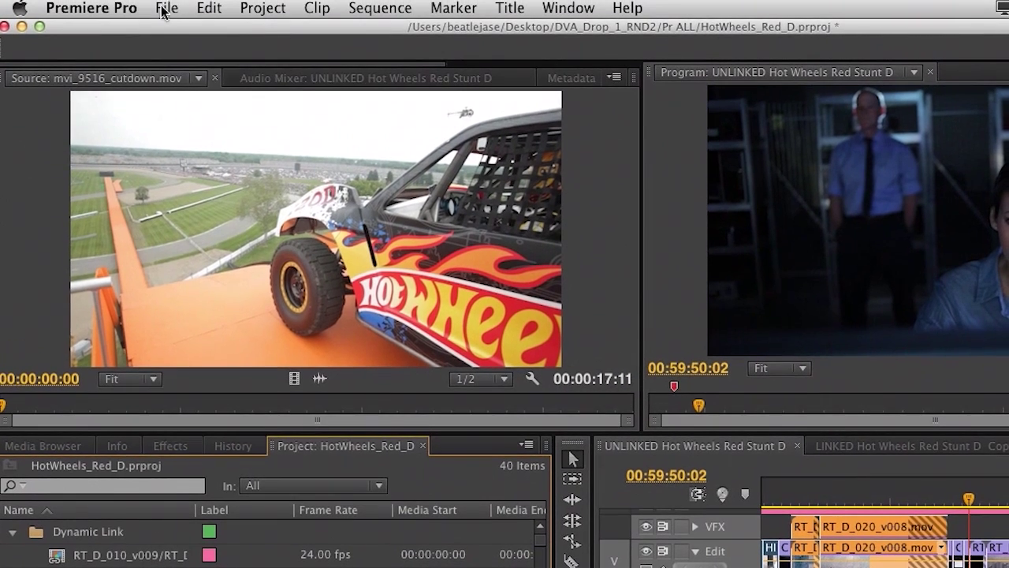
- Show Premiere Pro's File > Adobe Story options for attaching a script file
left_click(168, 8)
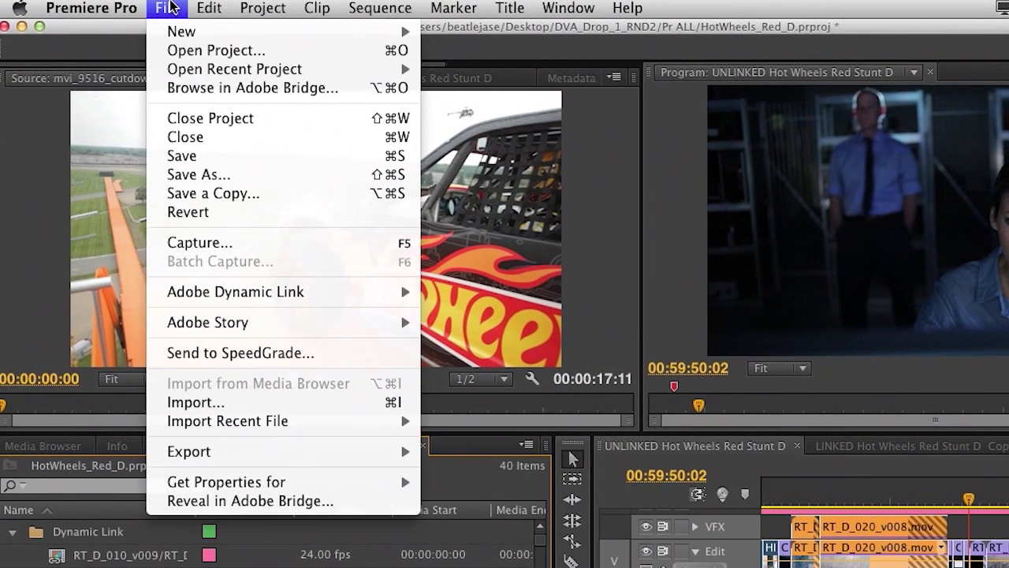
mouse_move(291, 323)
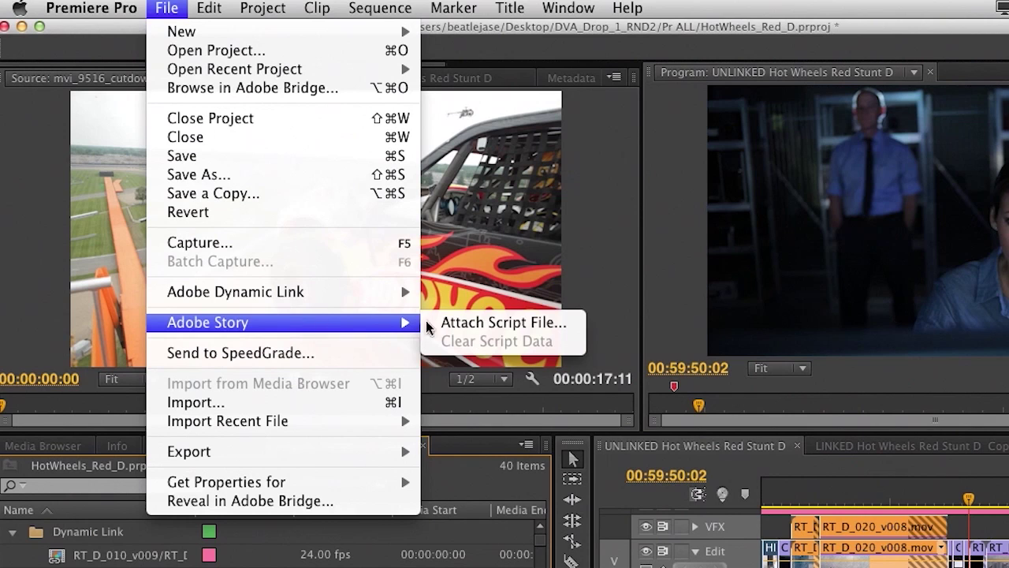